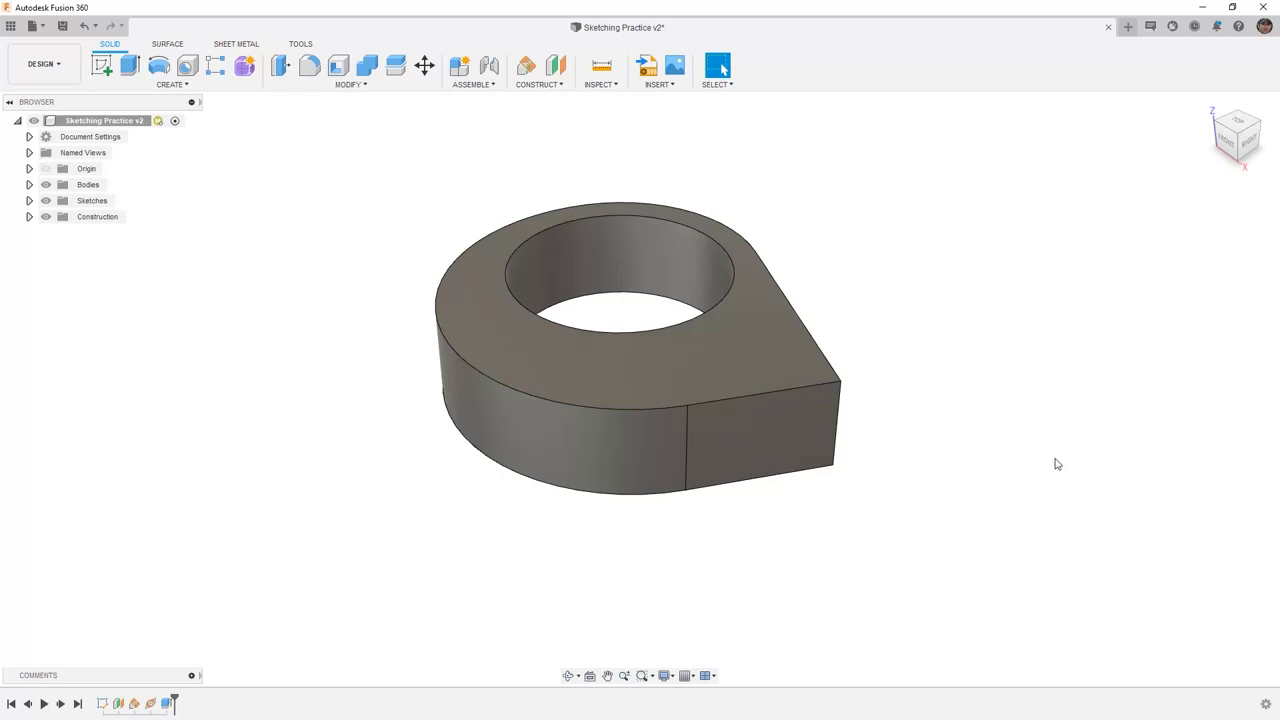
Step: Create a new sketch on the top face of the body
click(710, 357)
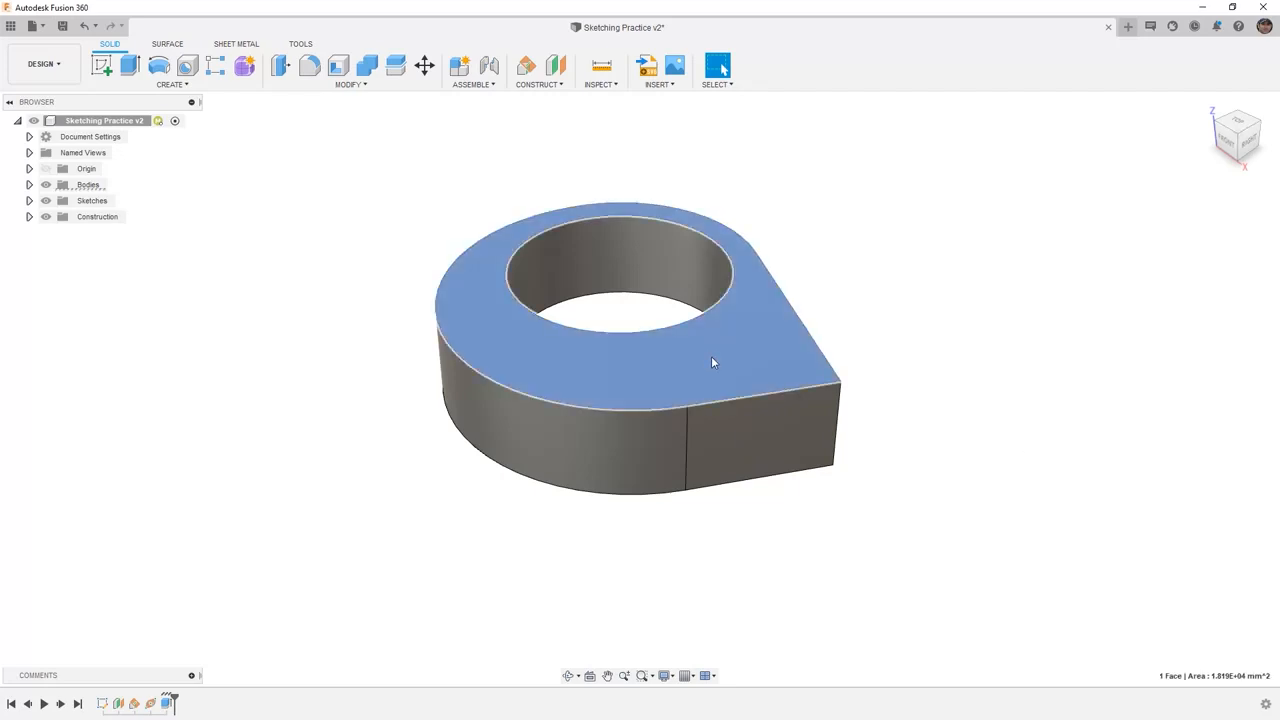
right_click(711, 356)
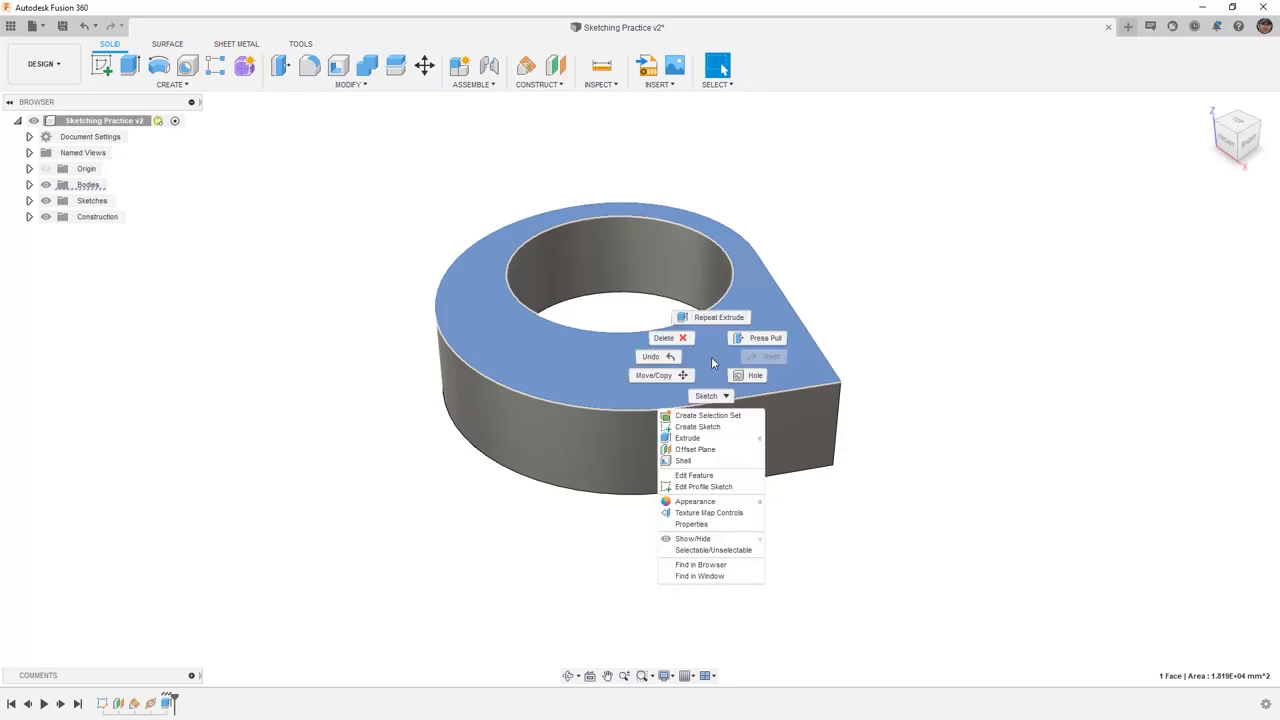
click(712, 427)
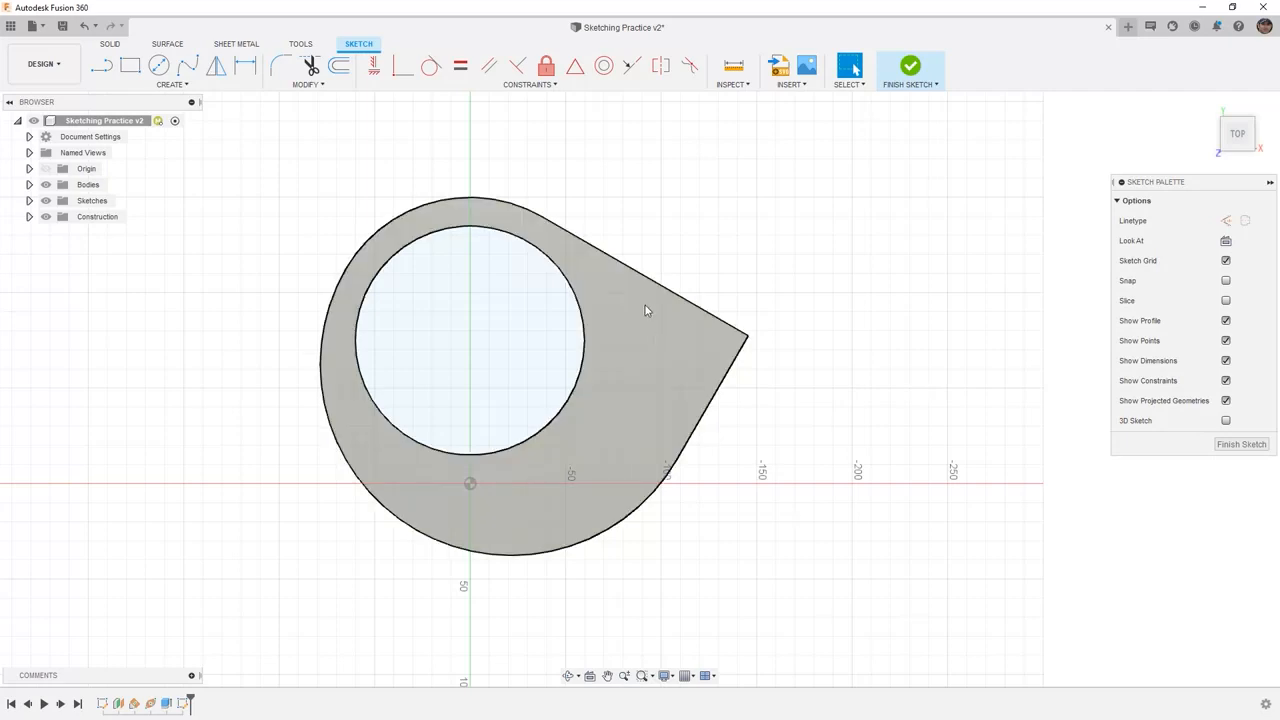
Step: Hide the bodies temporarily to examine the straight edges projected into the sketch, and show the bodies again
click(530, 330)
click(605, 307)
click(683, 263)
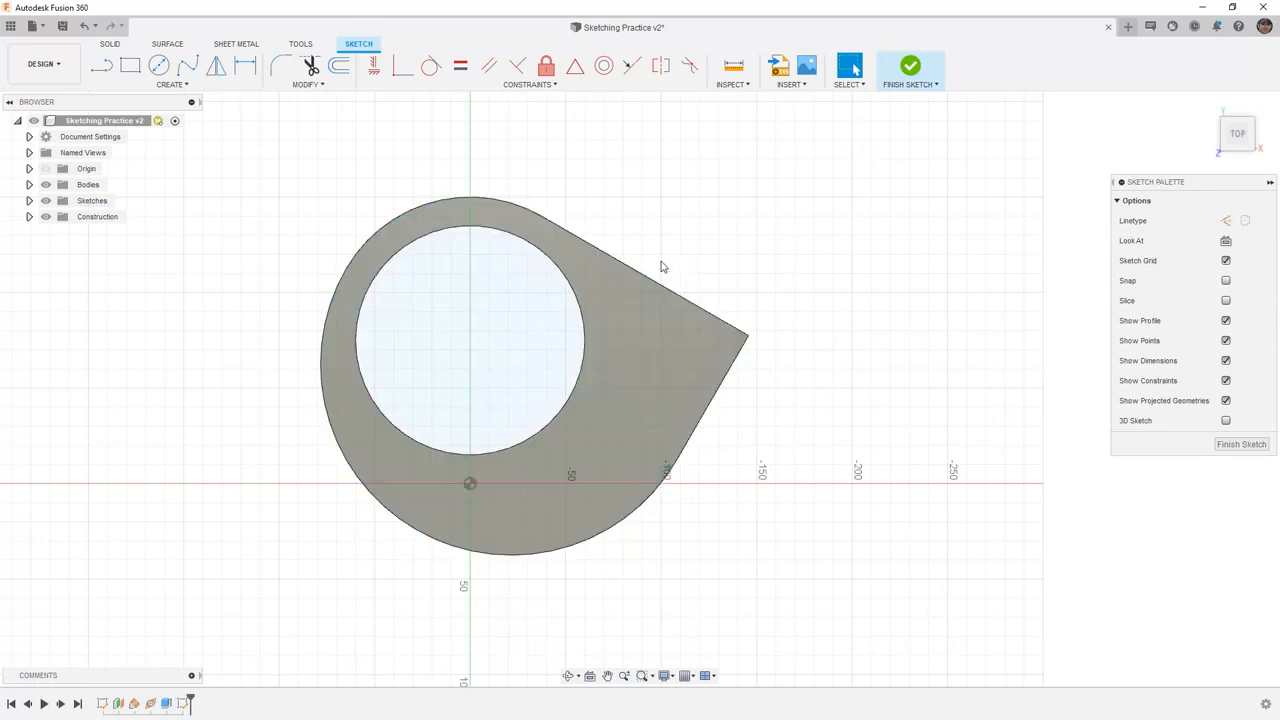
click(45, 184)
click(680, 295)
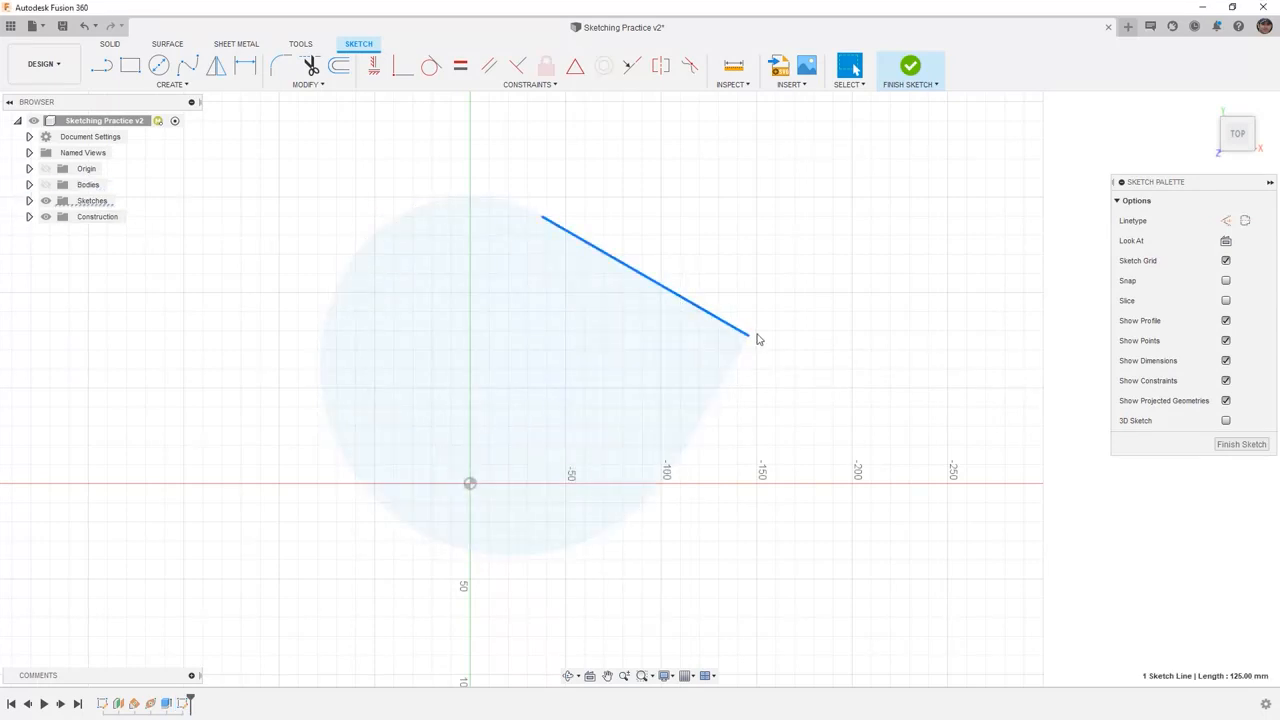
click(748, 337)
click(735, 366)
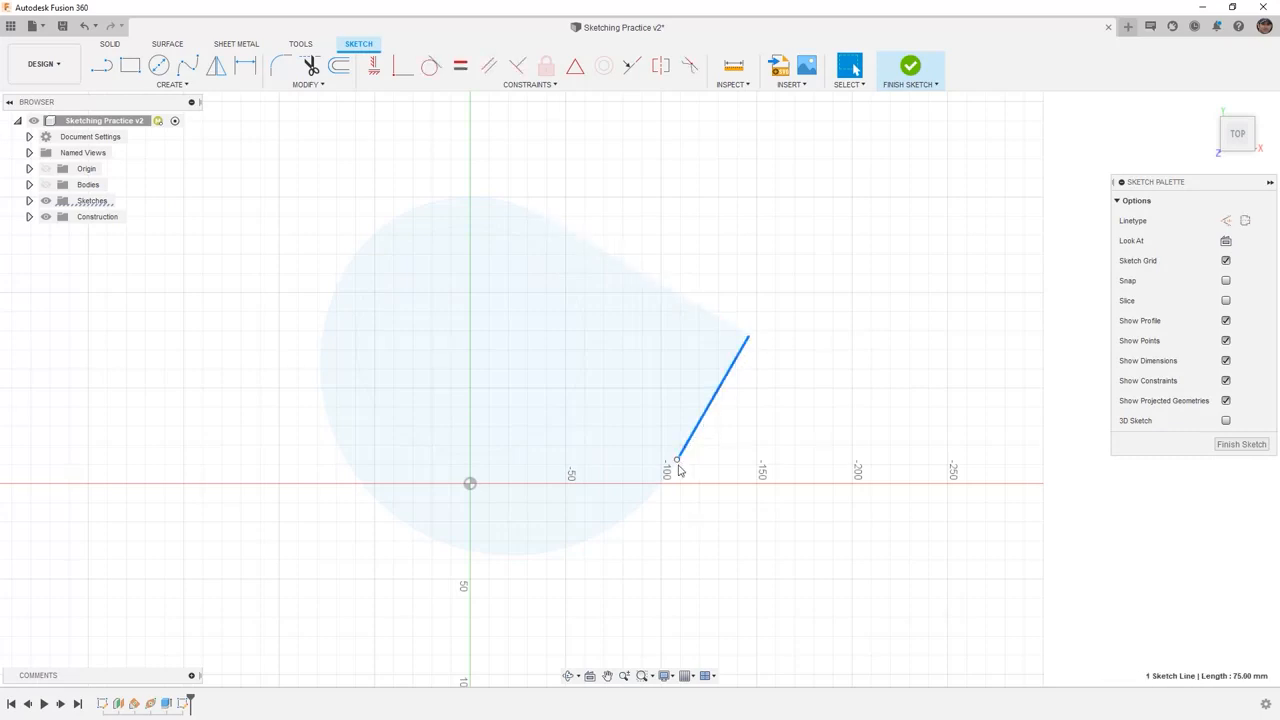
click(45, 184)
click(720, 163)
Step: Sketch a Center to Center Slot about 14 mm wide alongside the face's short straight edge
click(172, 84)
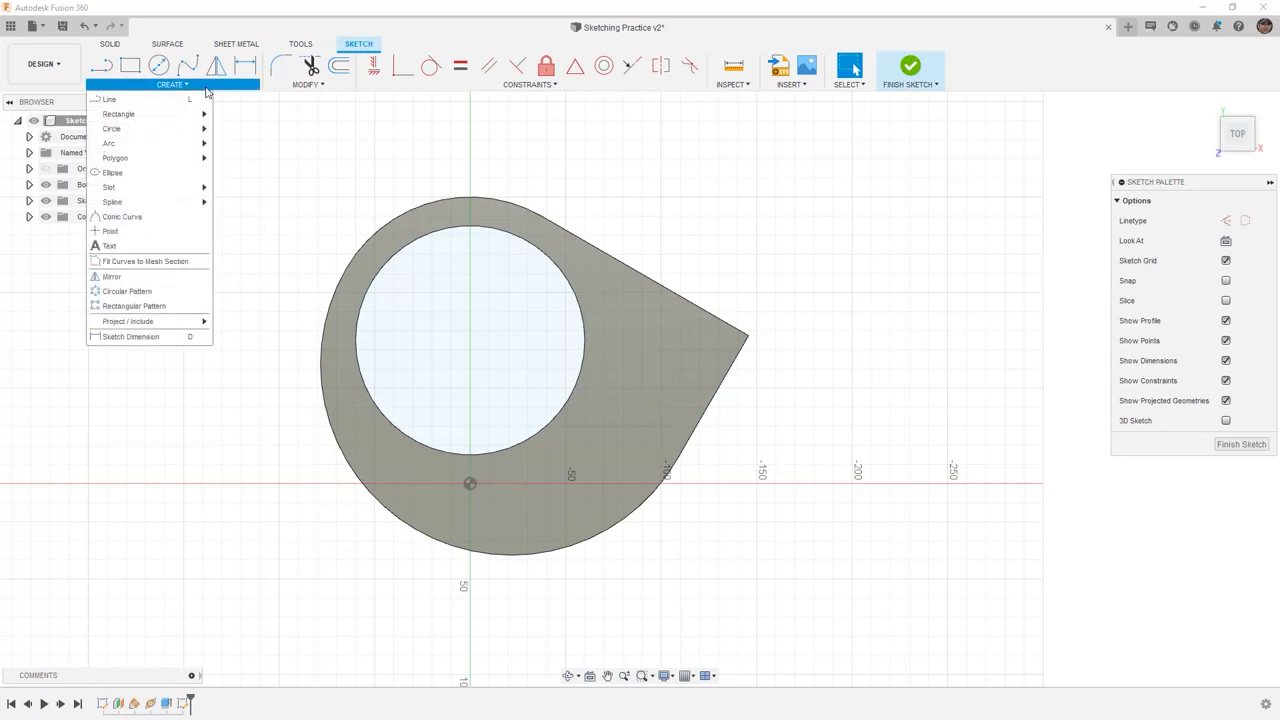
mouse_move(156, 201)
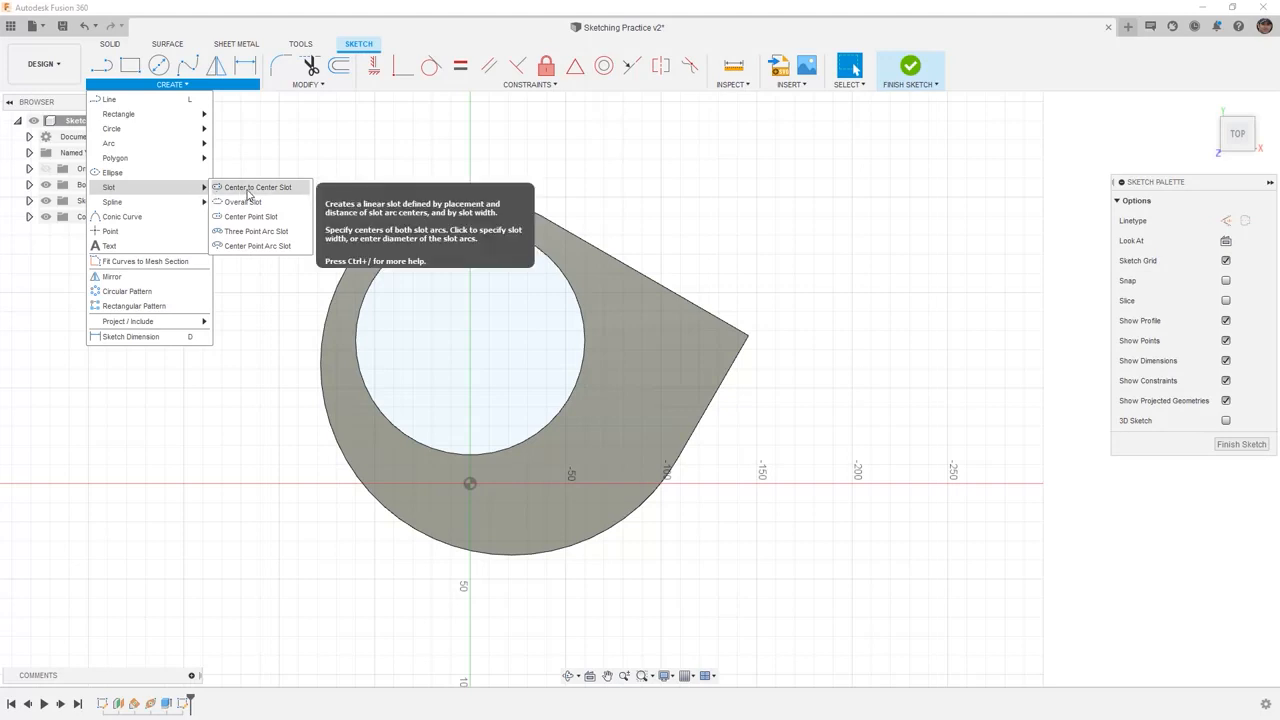
click(258, 188)
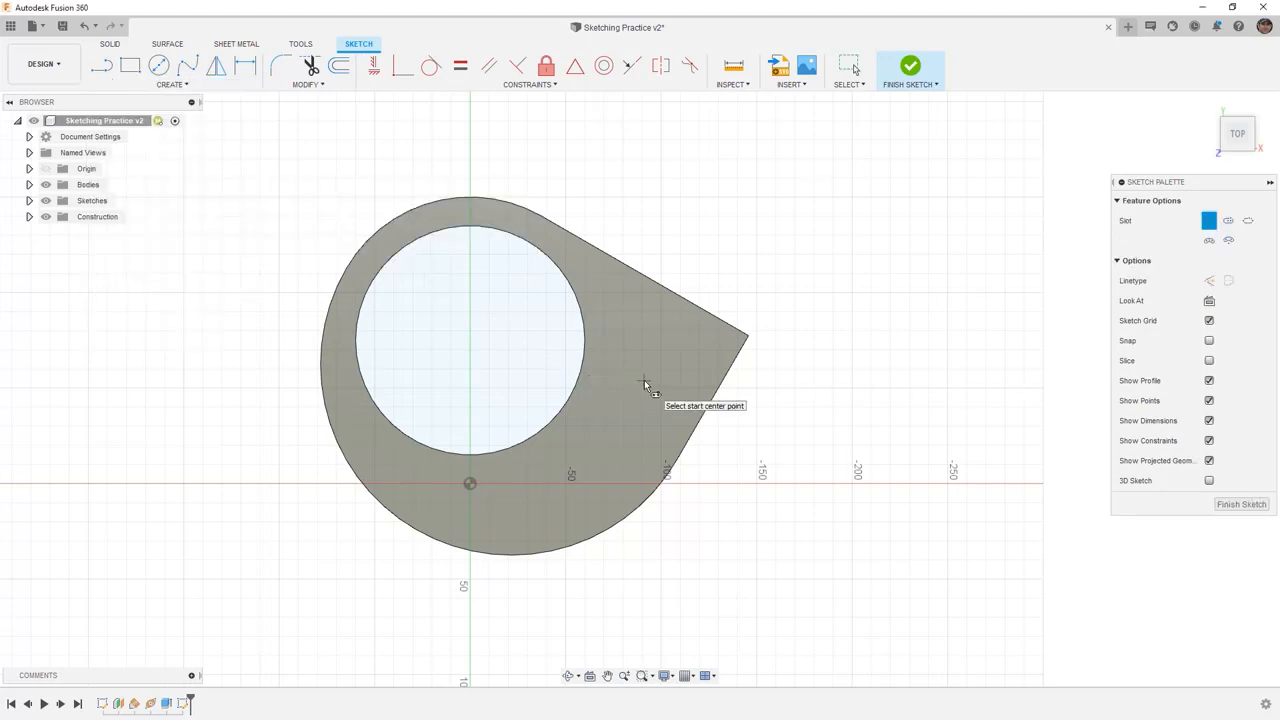
click(620, 477)
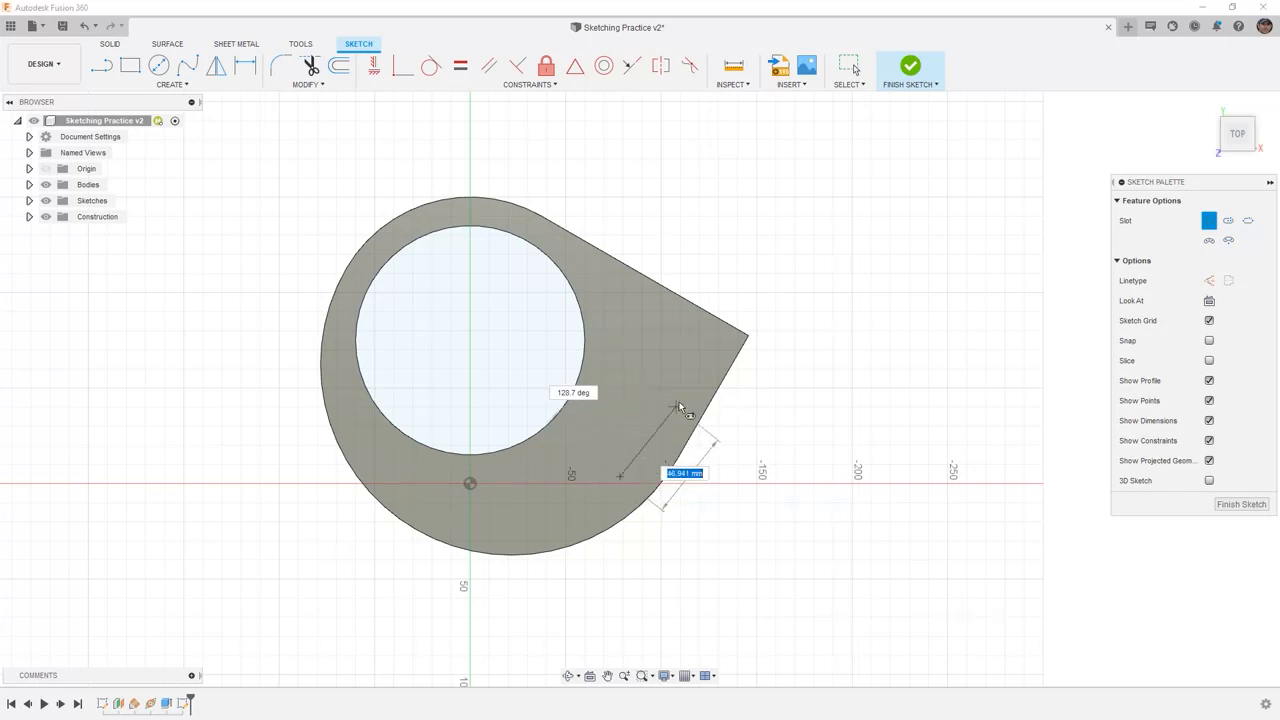
click(699, 348)
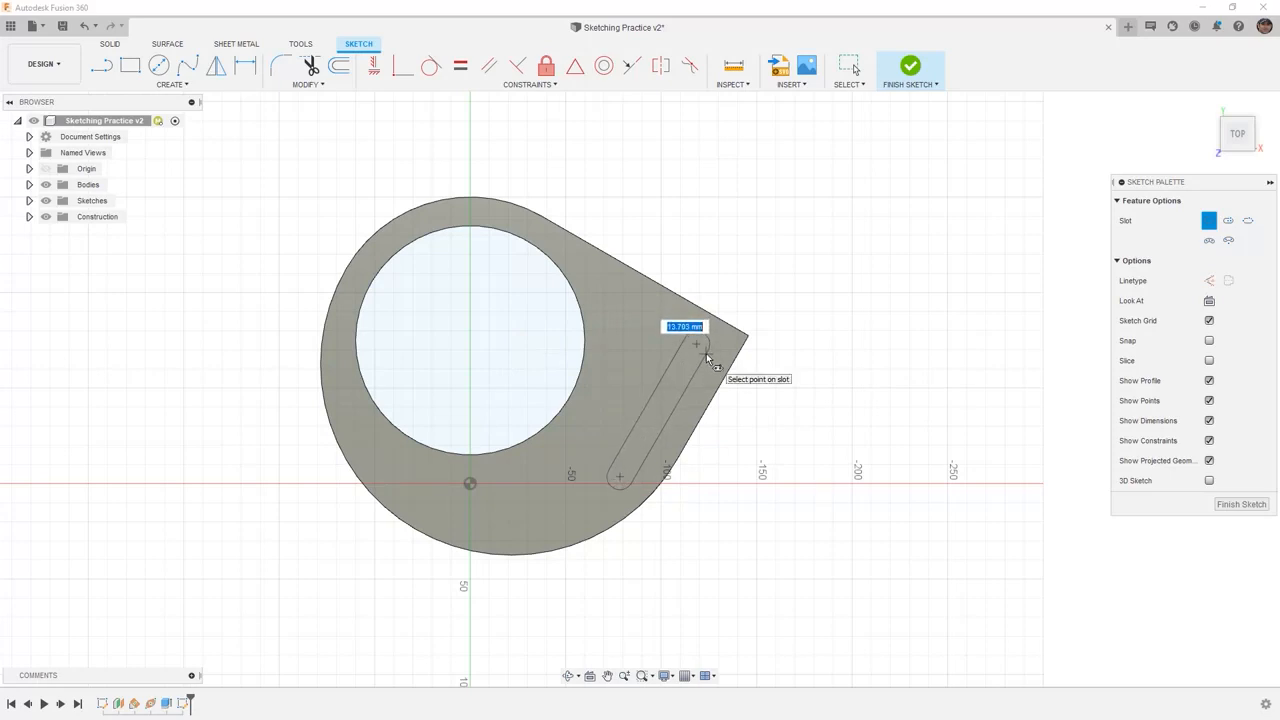
click(706, 353)
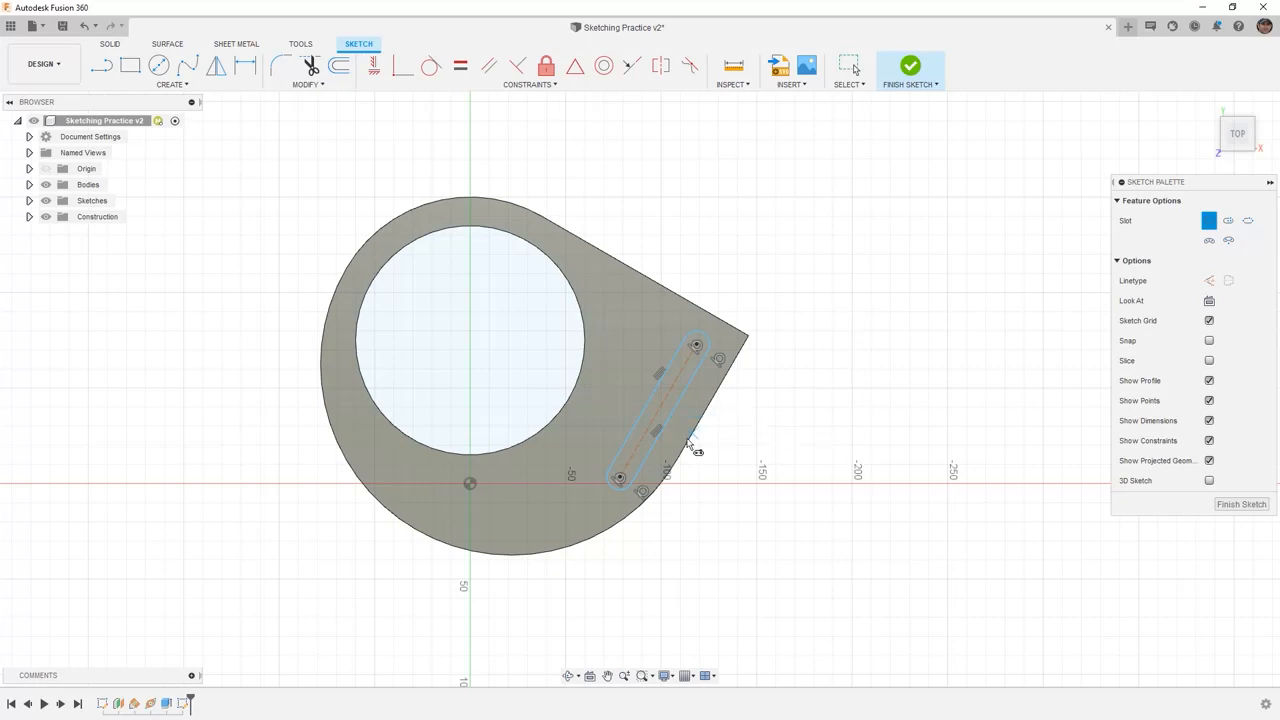
Step: Constrain the slot's centerline parallel to the face's short straight edge
scroll(662, 464, up, 3)
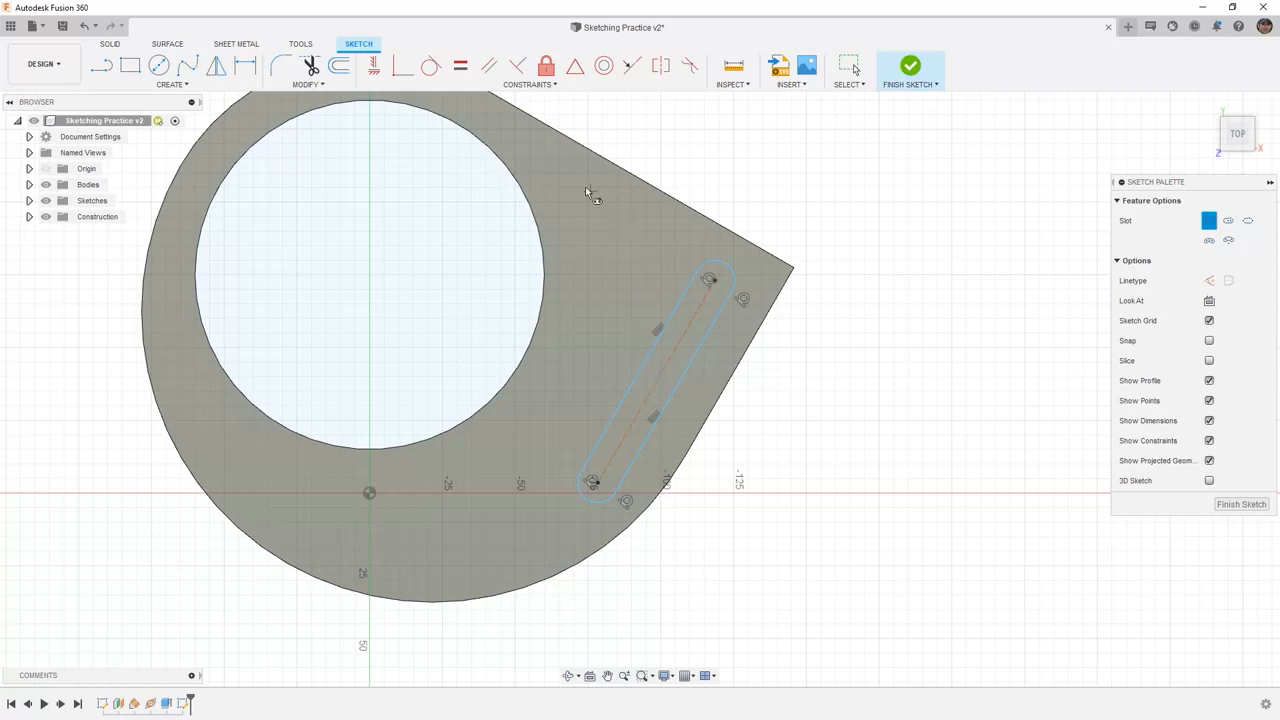
click(495, 67)
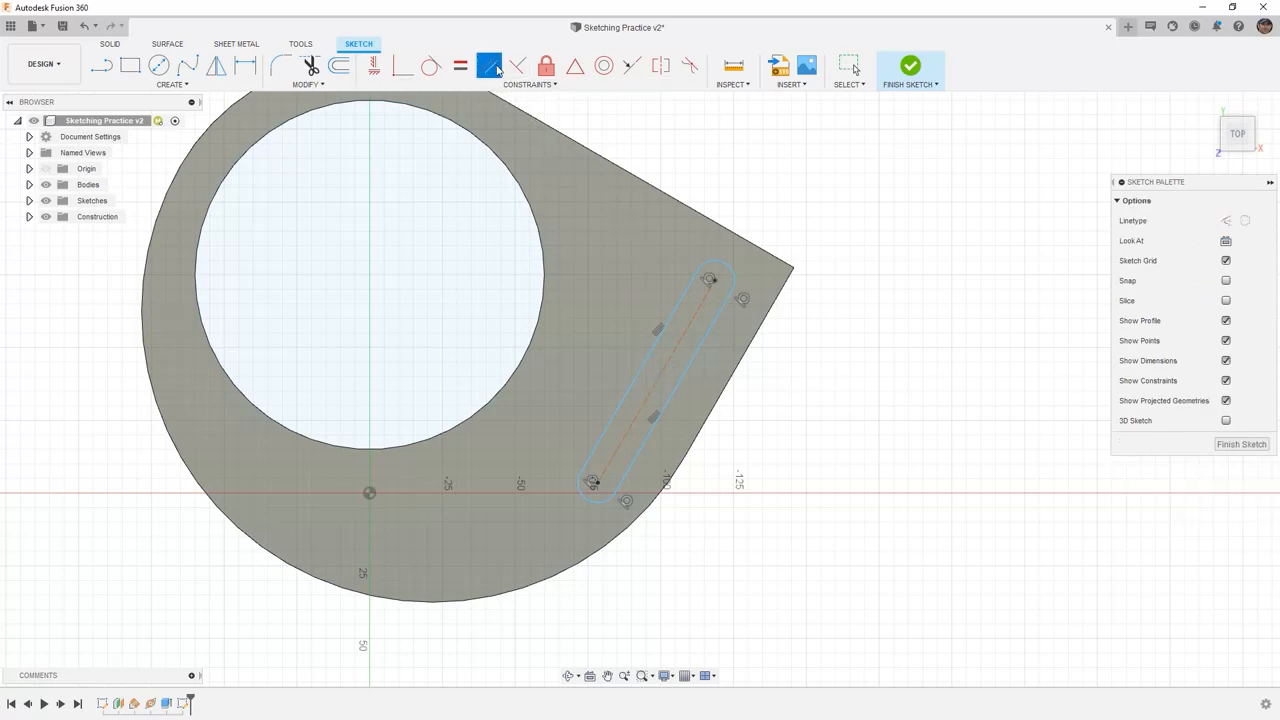
click(699, 316)
click(744, 358)
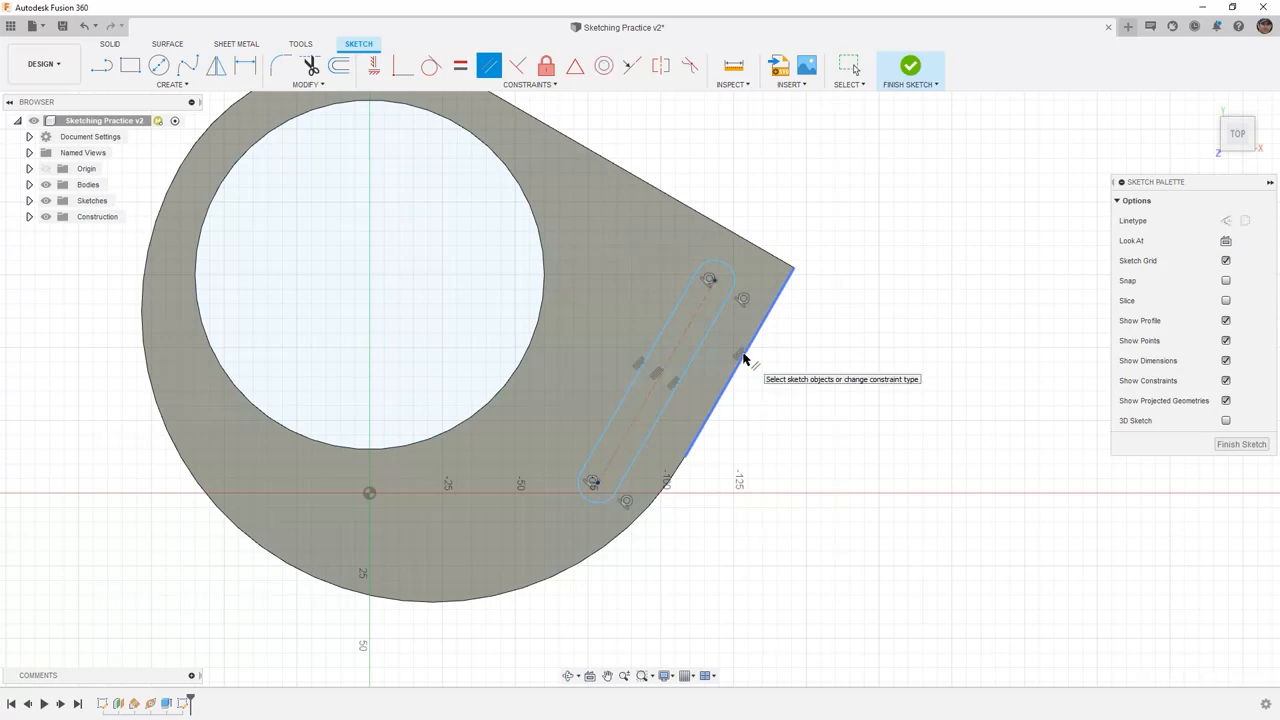
Step: Dimension the slot's centerline 25 mm from the short straight edge
click(245, 66)
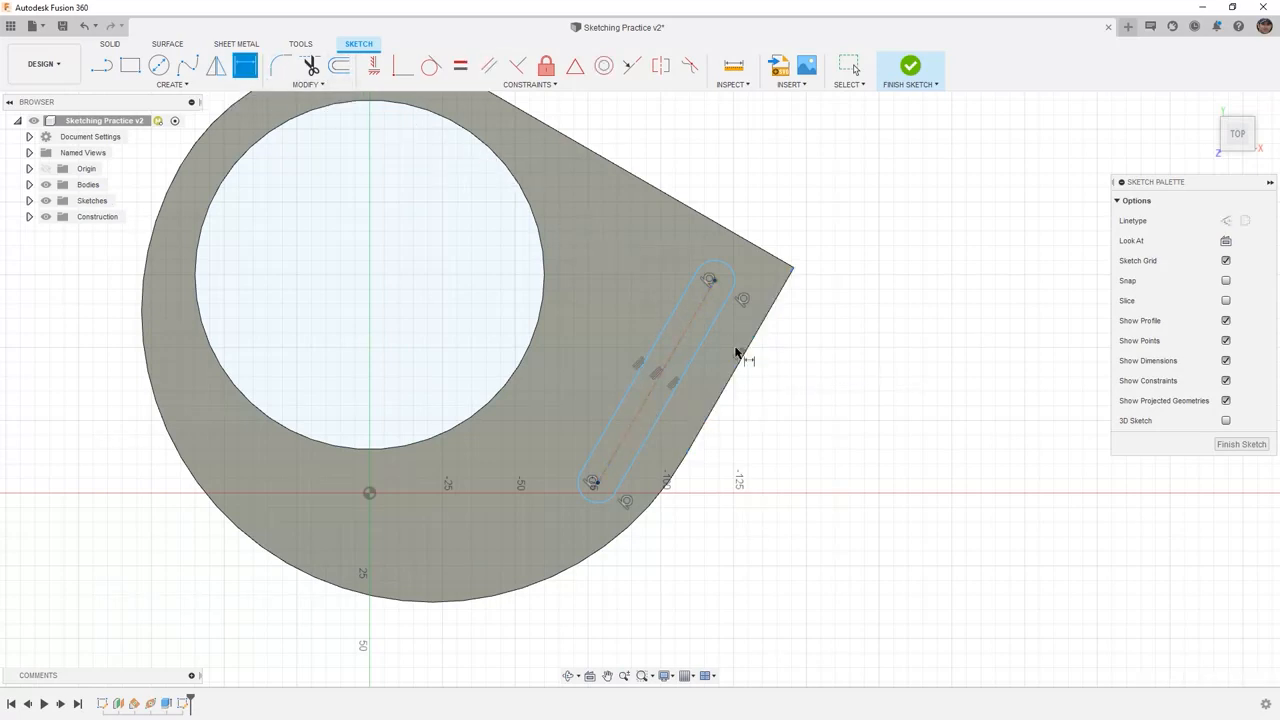
click(700, 295)
click(755, 333)
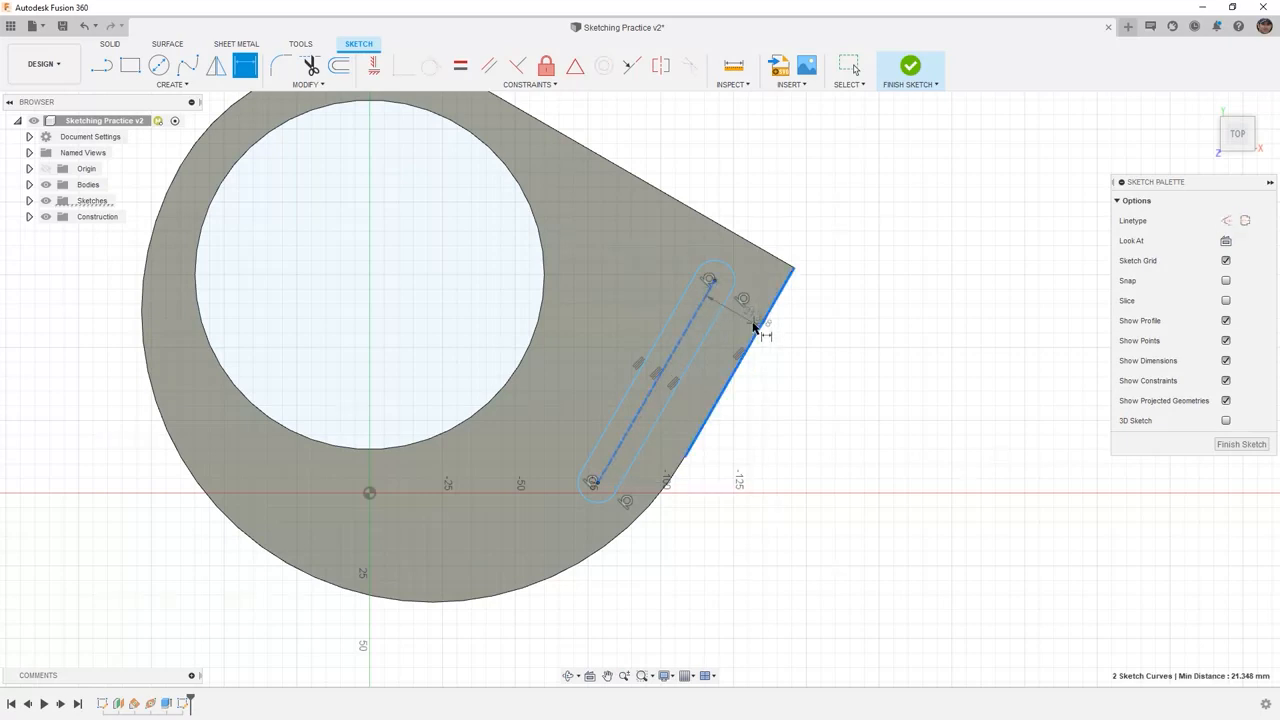
click(748, 330)
text(25)
key(Return)
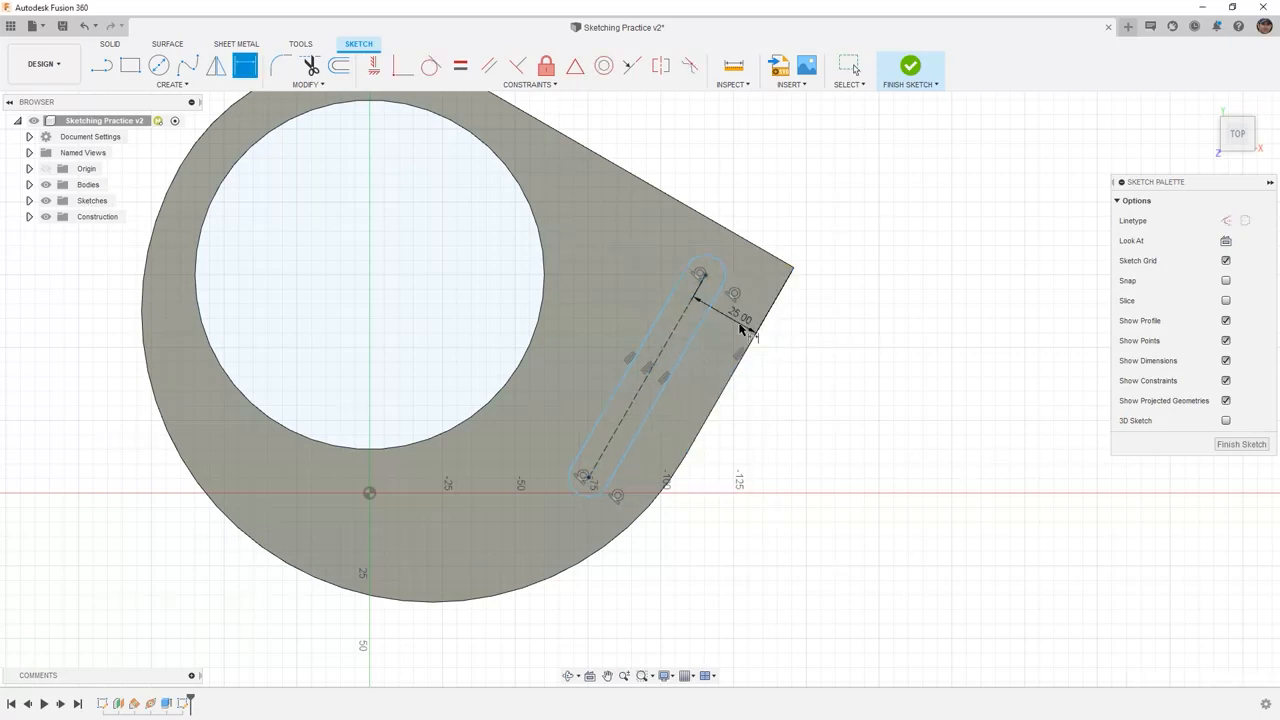
Step: Dimension the slot's upper center point 15 mm from the long straight edge
click(704, 275)
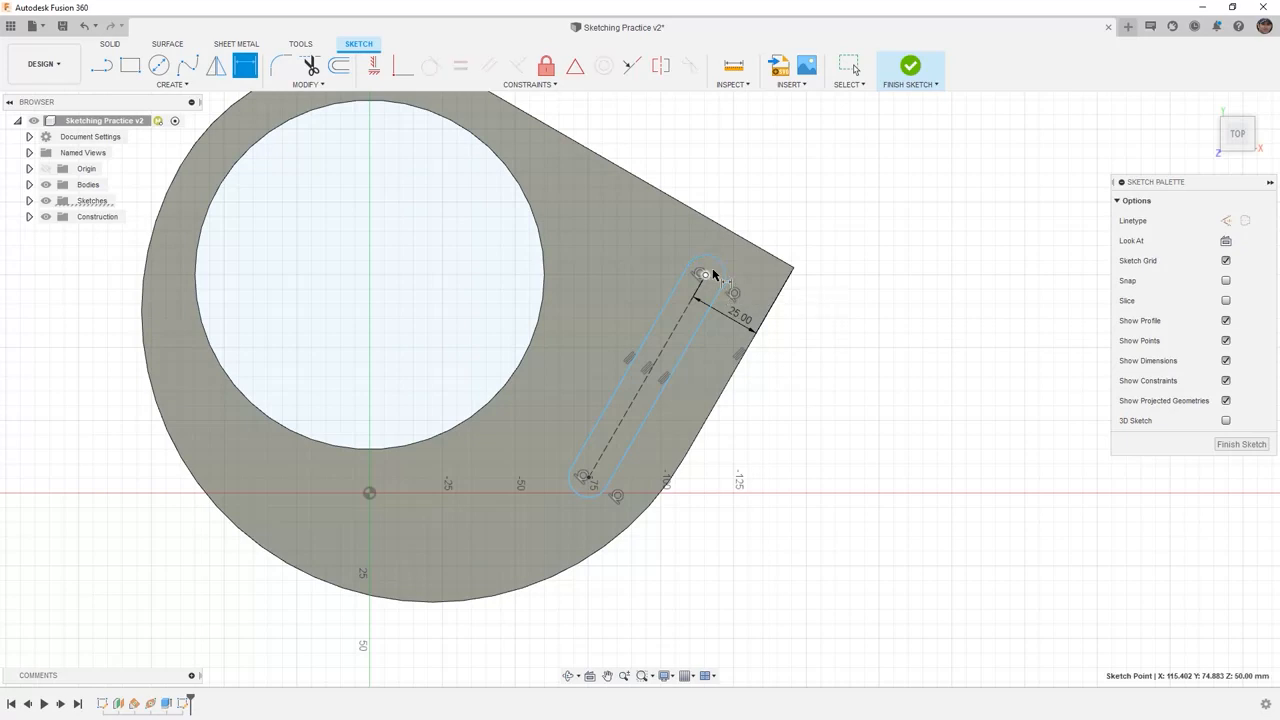
click(750, 244)
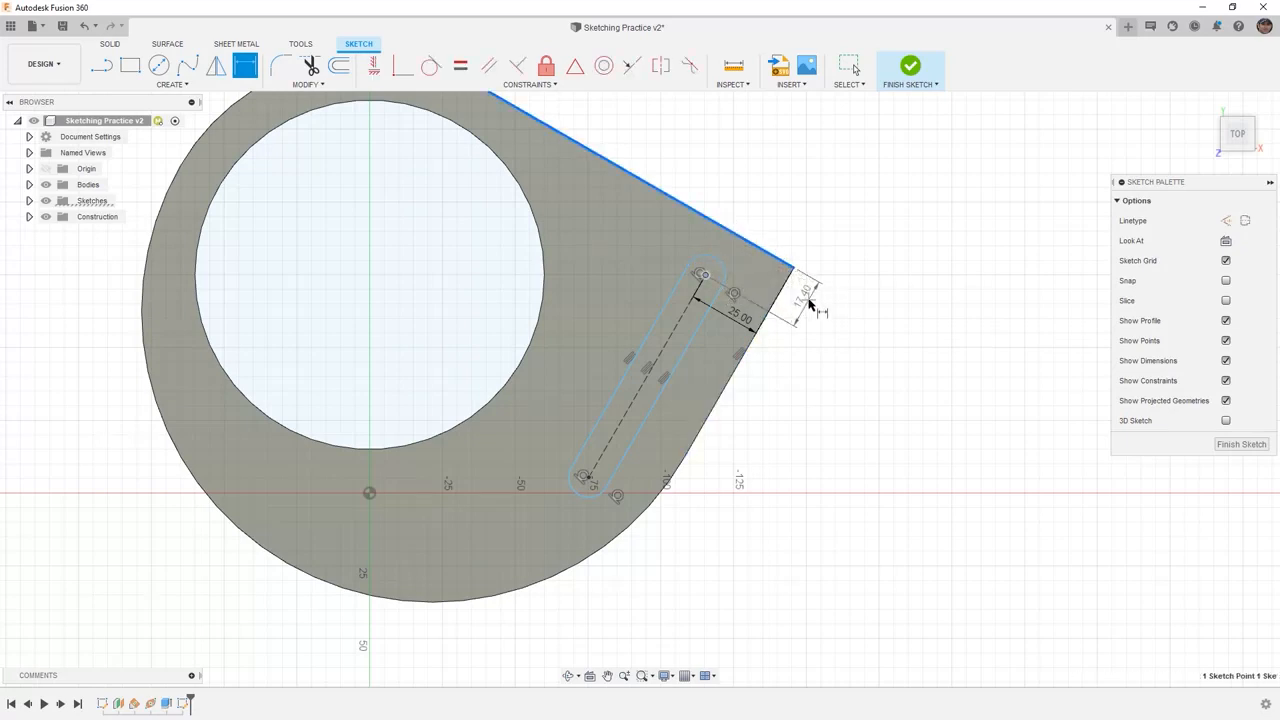
click(810, 305)
text(15)
key(Return)
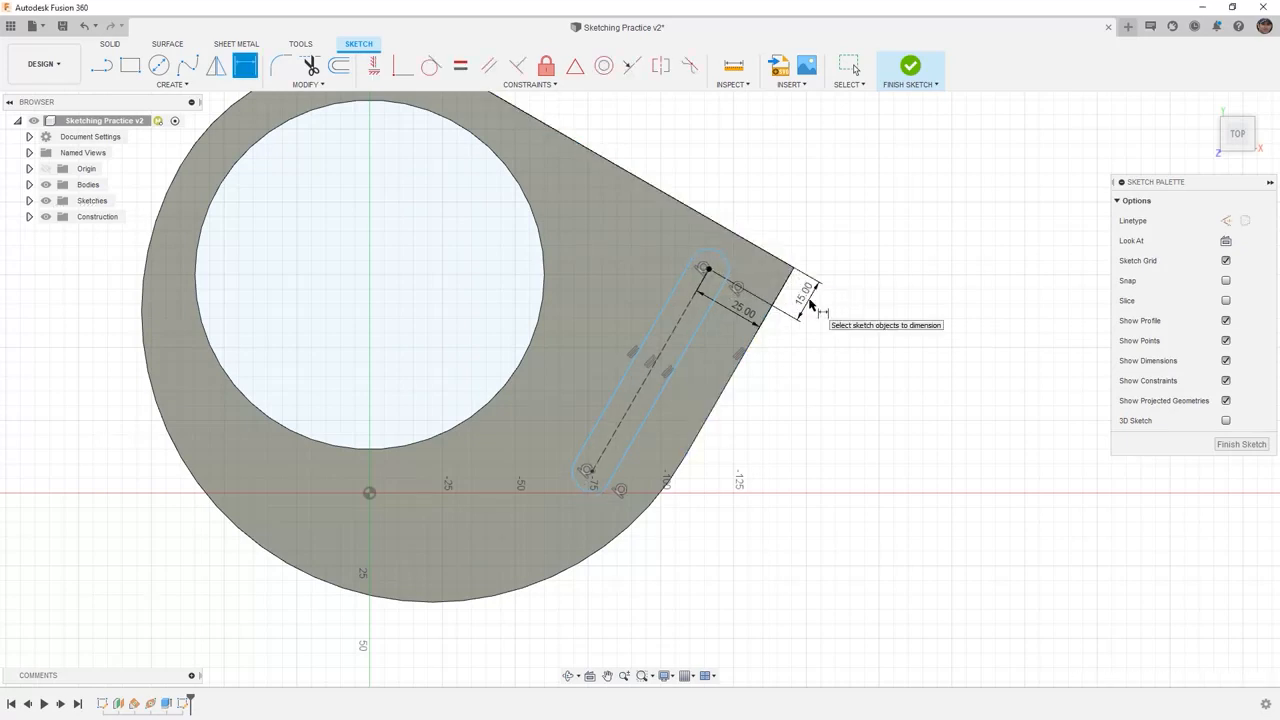
Step: Dimension the radius of the slot's upper end arc as 8 mm
click(728, 259)
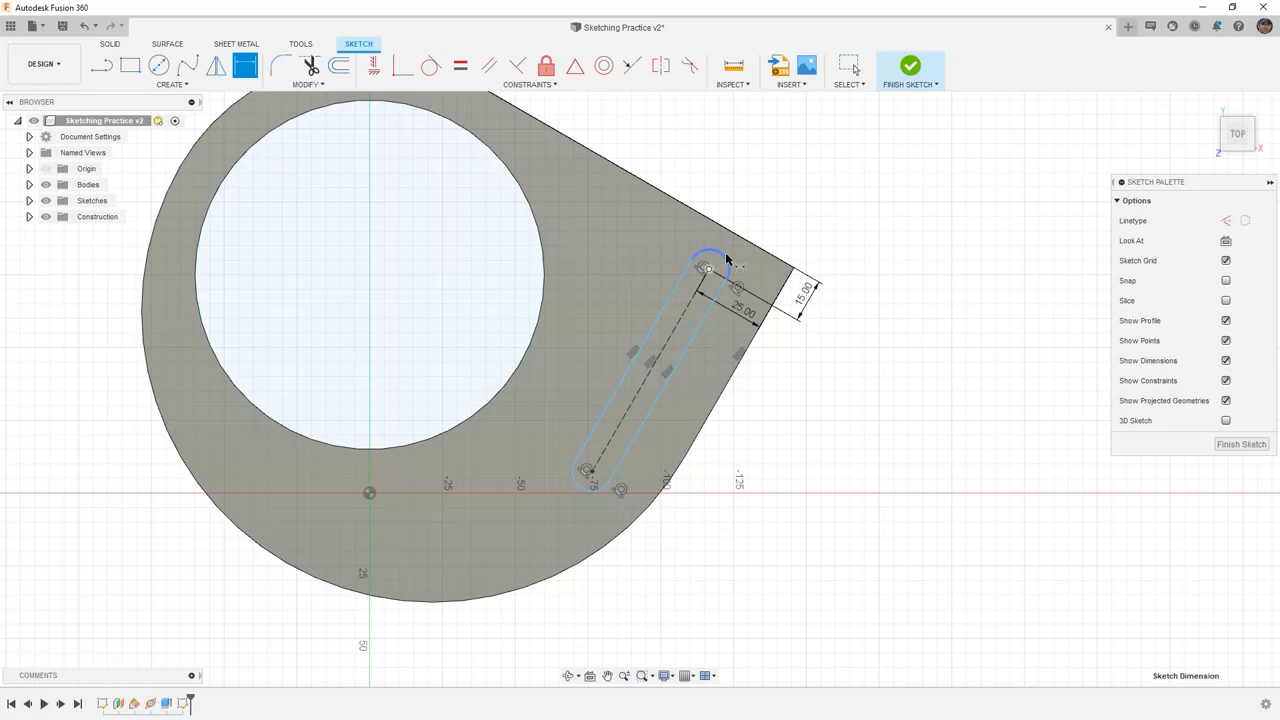
click(770, 211)
text(8)
key(Return)
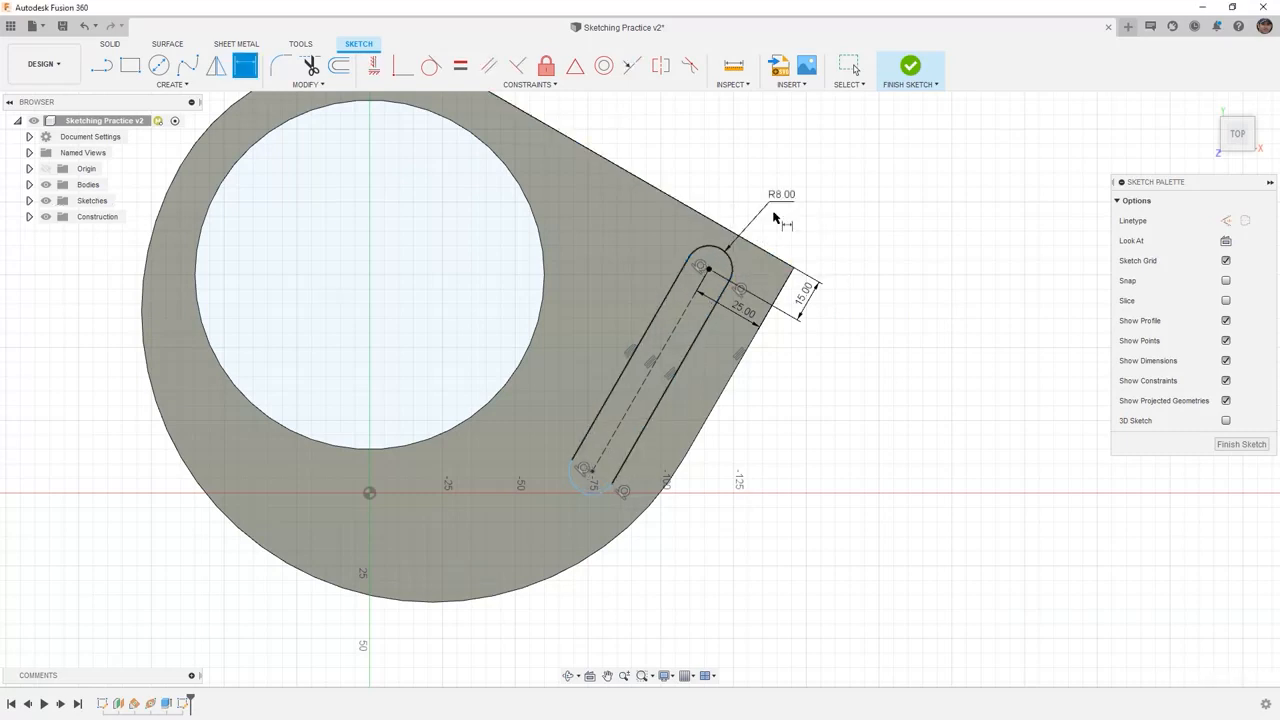
Step: Dimension the slot's center-to-center length as 75 mm
click(677, 323)
click(636, 313)
text(1)
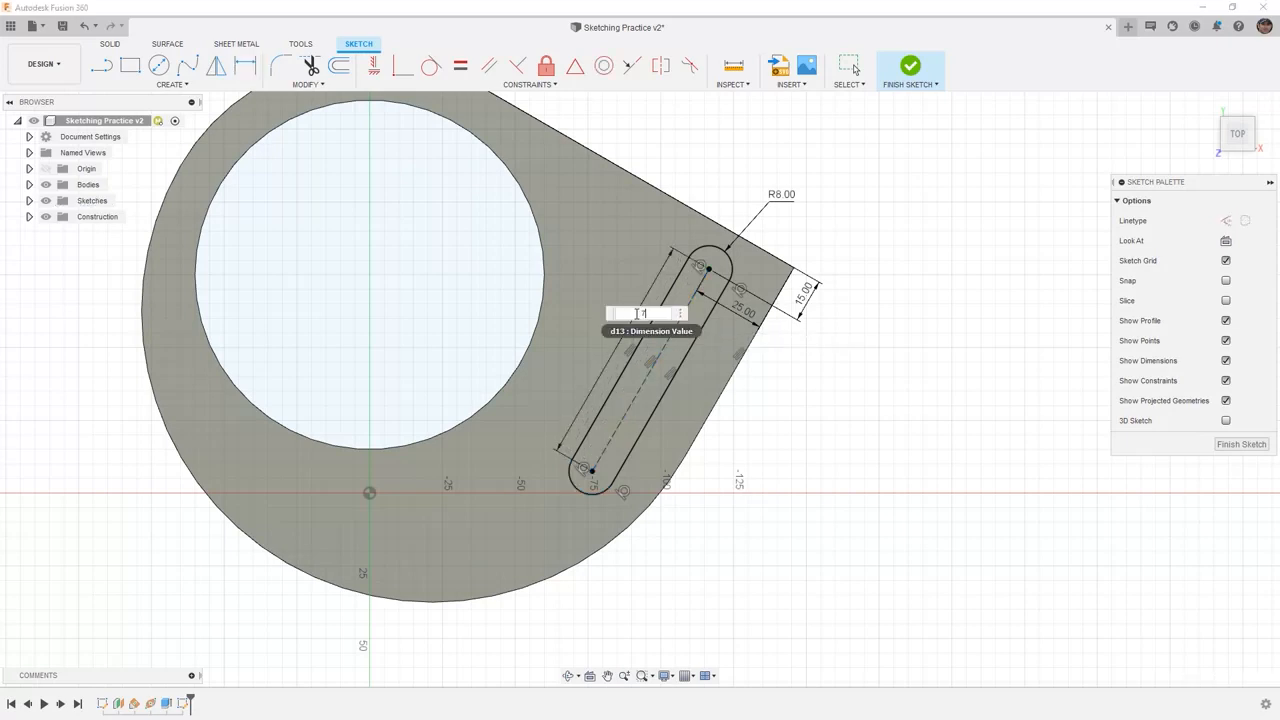
text(5)
key(Return)
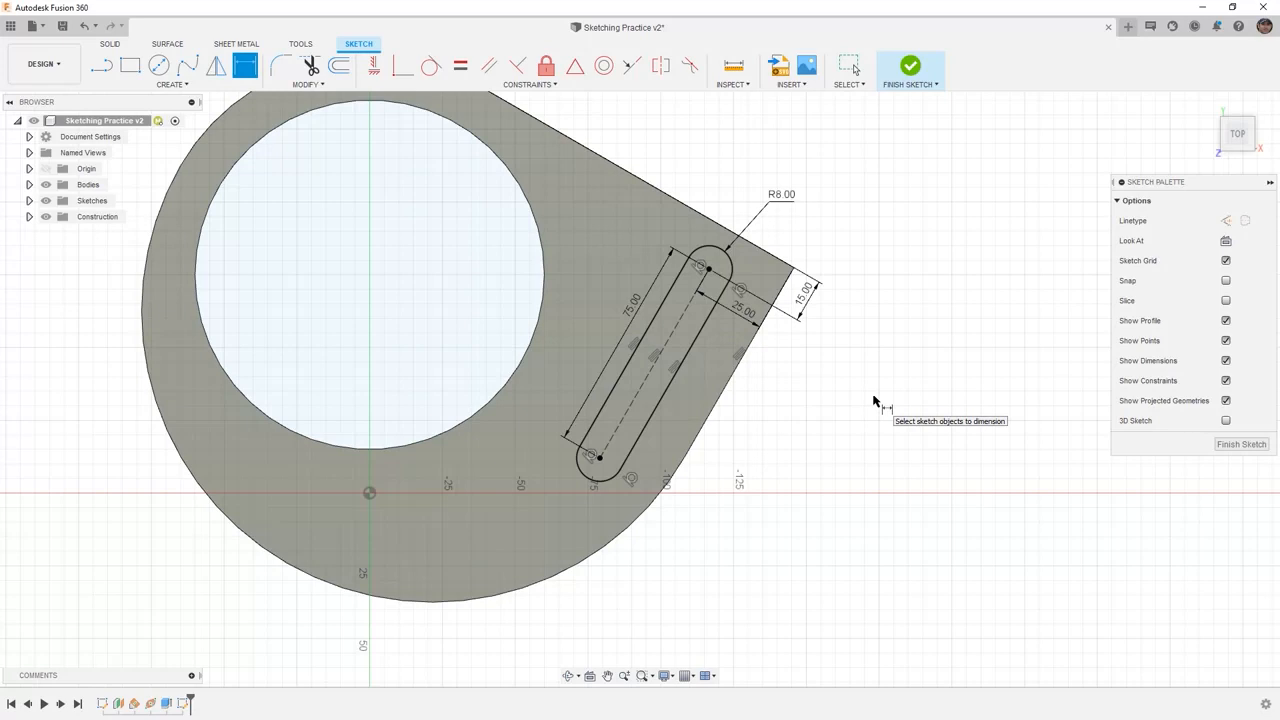
Step: Sketch a Center Point Arc Slot centered on the large hole, running from the origin toward the straight slot's lower end
click(220, 88)
mouse_move(167, 195)
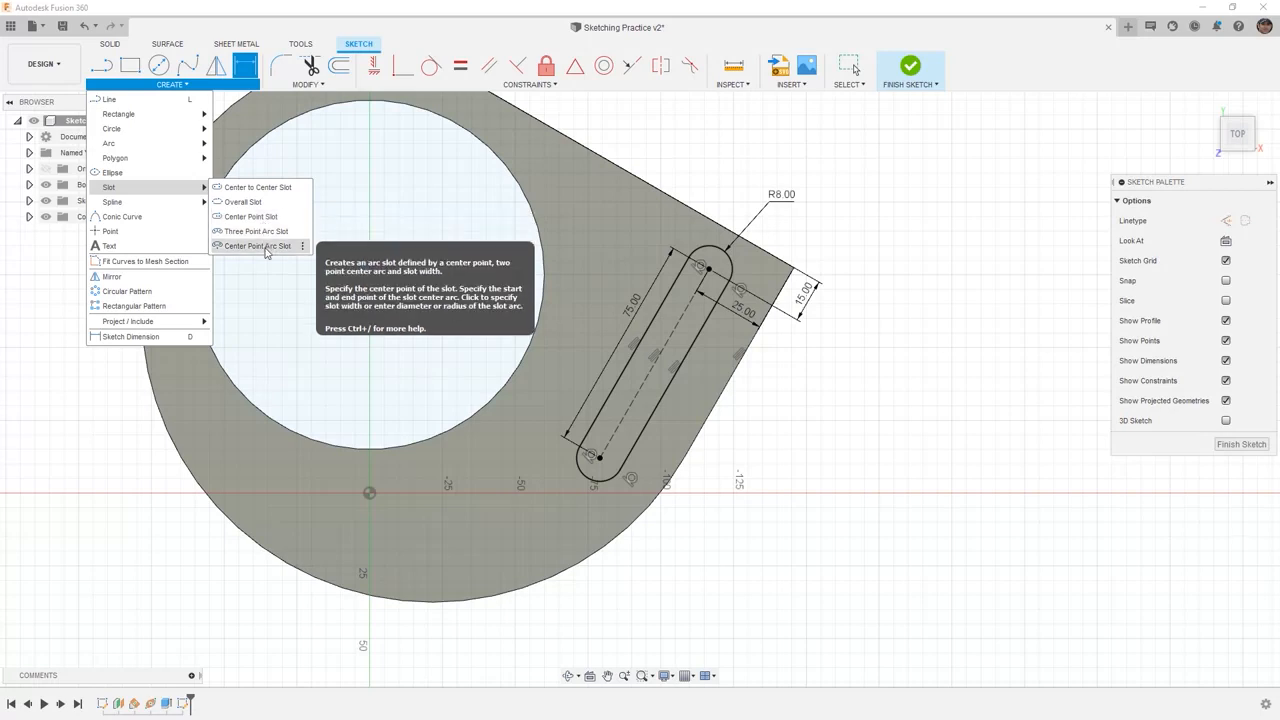
click(265, 246)
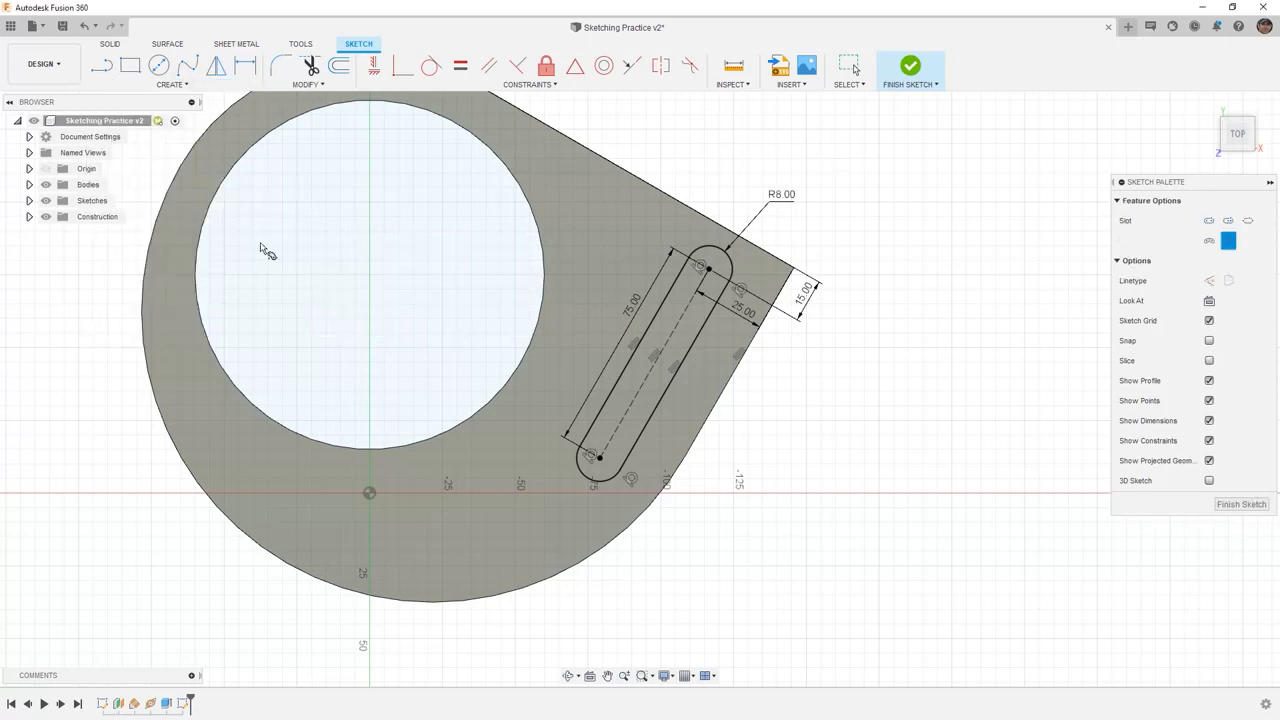
click(370, 275)
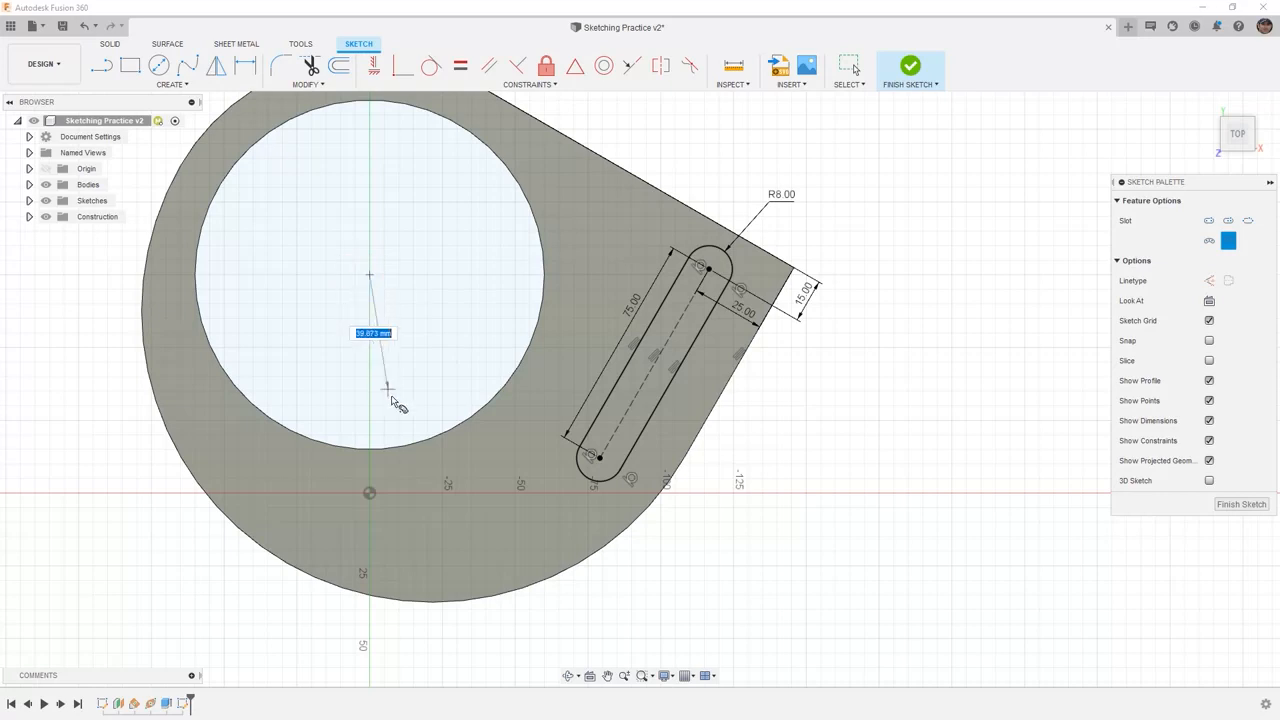
click(370, 492)
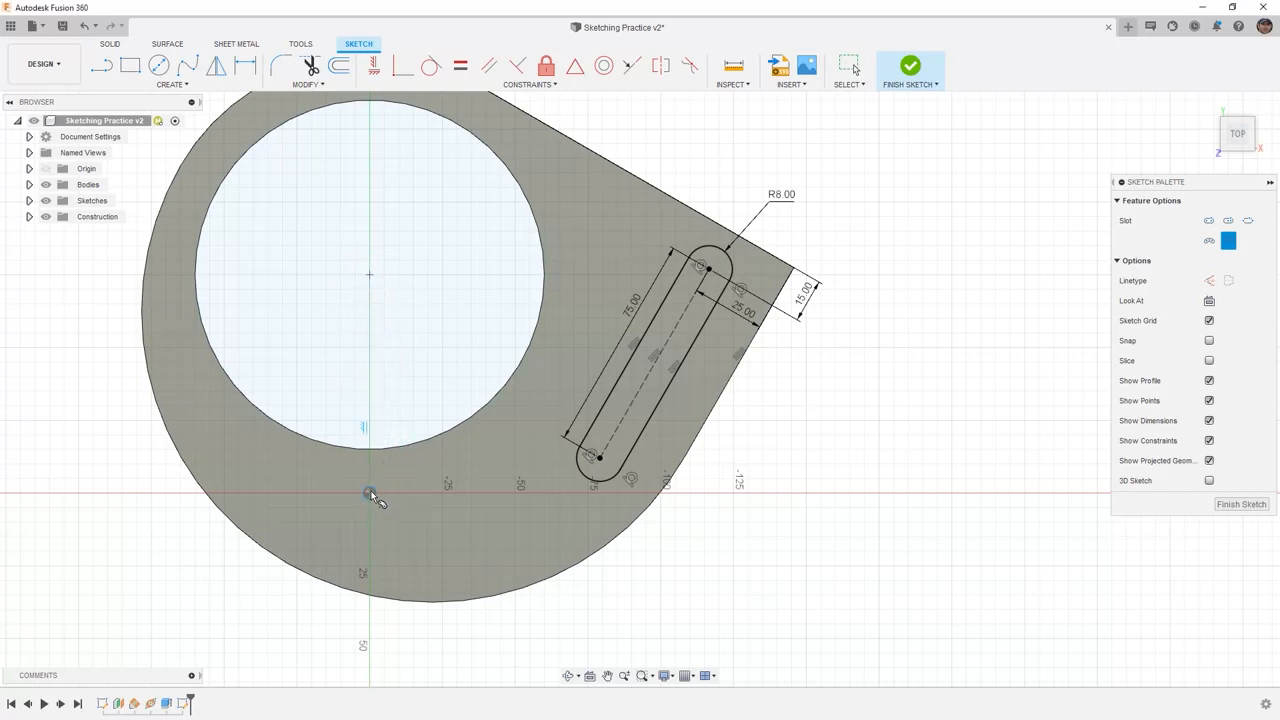
click(538, 413)
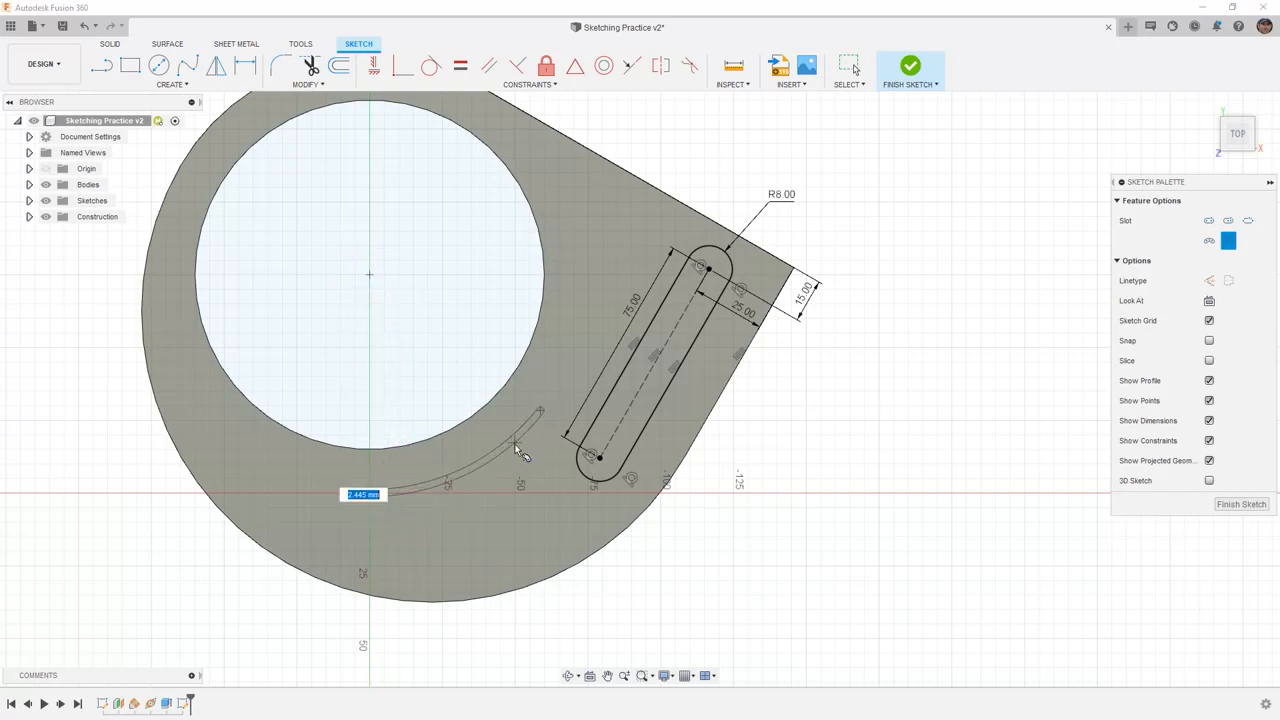
click(519, 467)
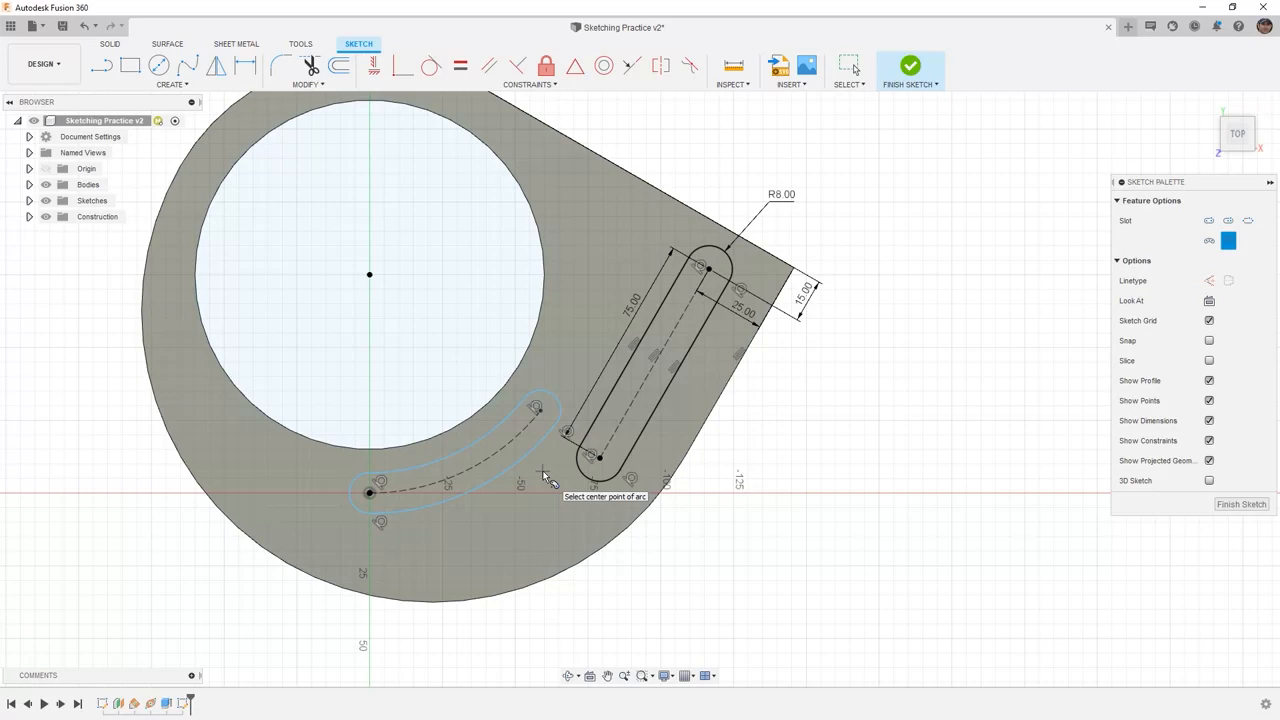
key(Escape)
Step: Move the arc slot's free end and outline to reshape it into a shorter slot below the hole, and undo the last stretch
drag(541, 410, 505, 505)
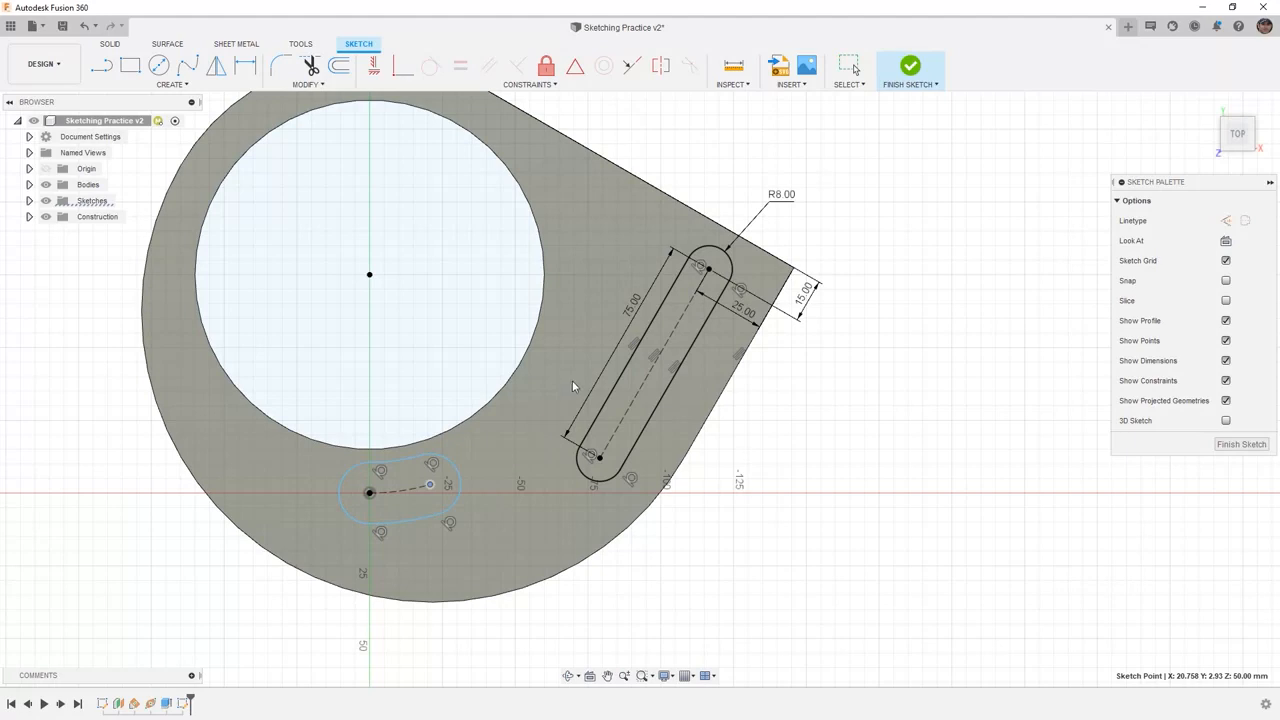
key(Escape)
drag(429, 454, 494, 429)
click(487, 416)
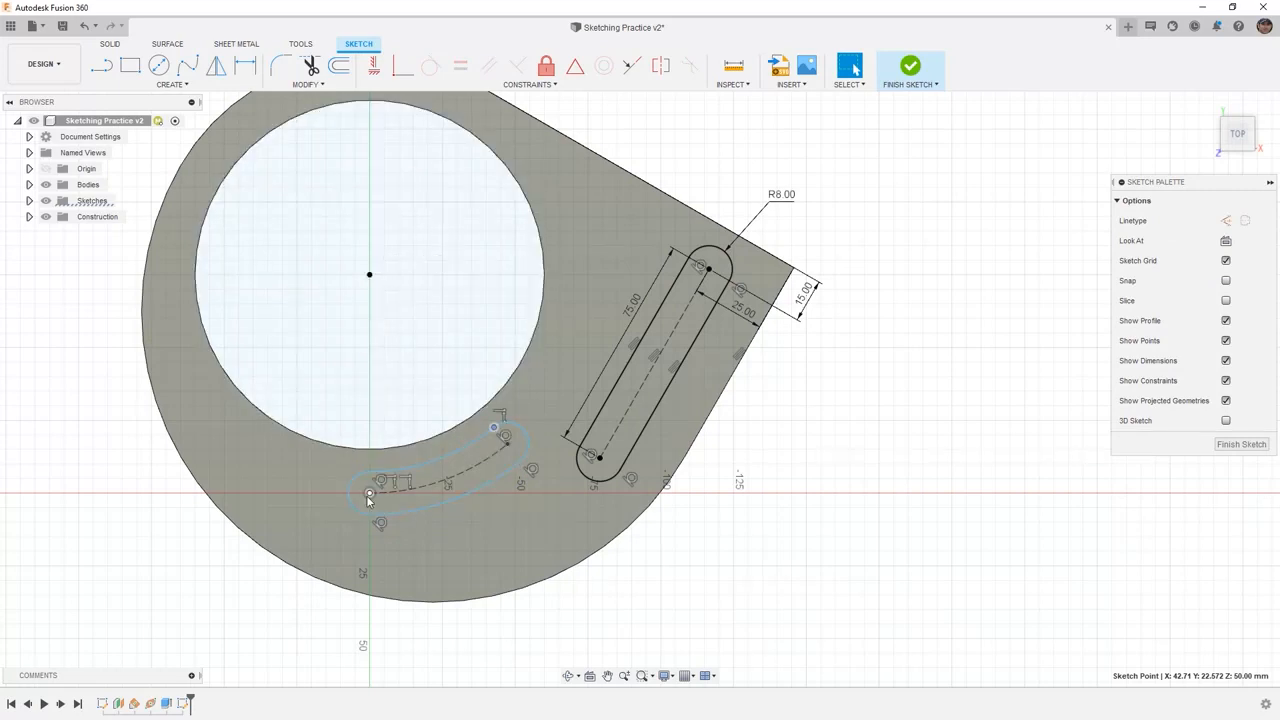
drag(507, 444, 572, 233)
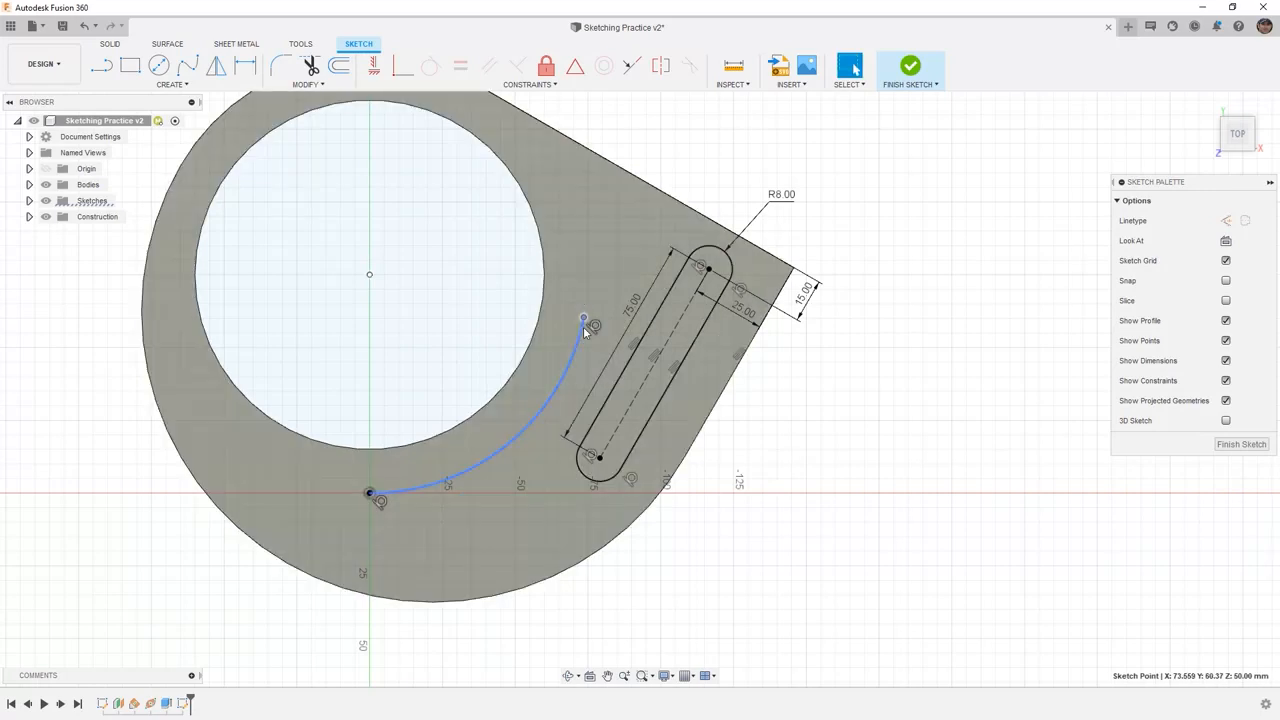
key(ctrl+z)
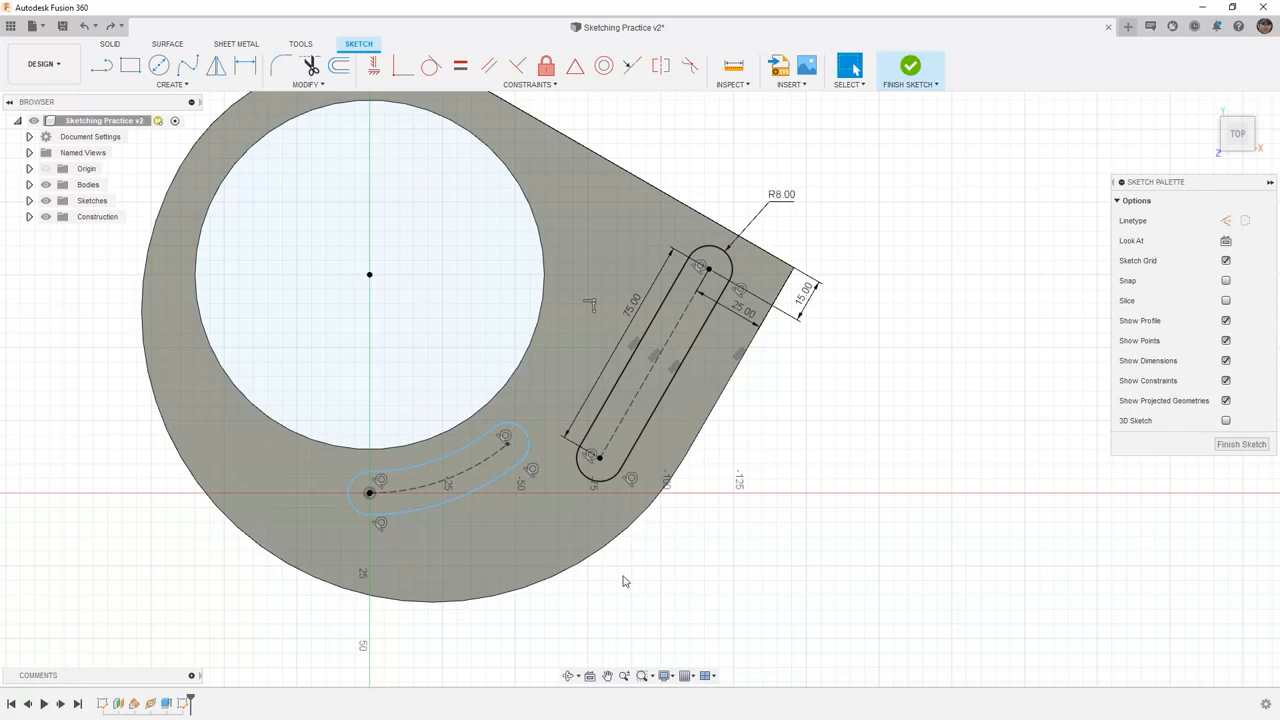
Step: Dimension the radius of the arc slot's end at the origin as 5 mm
key(d)
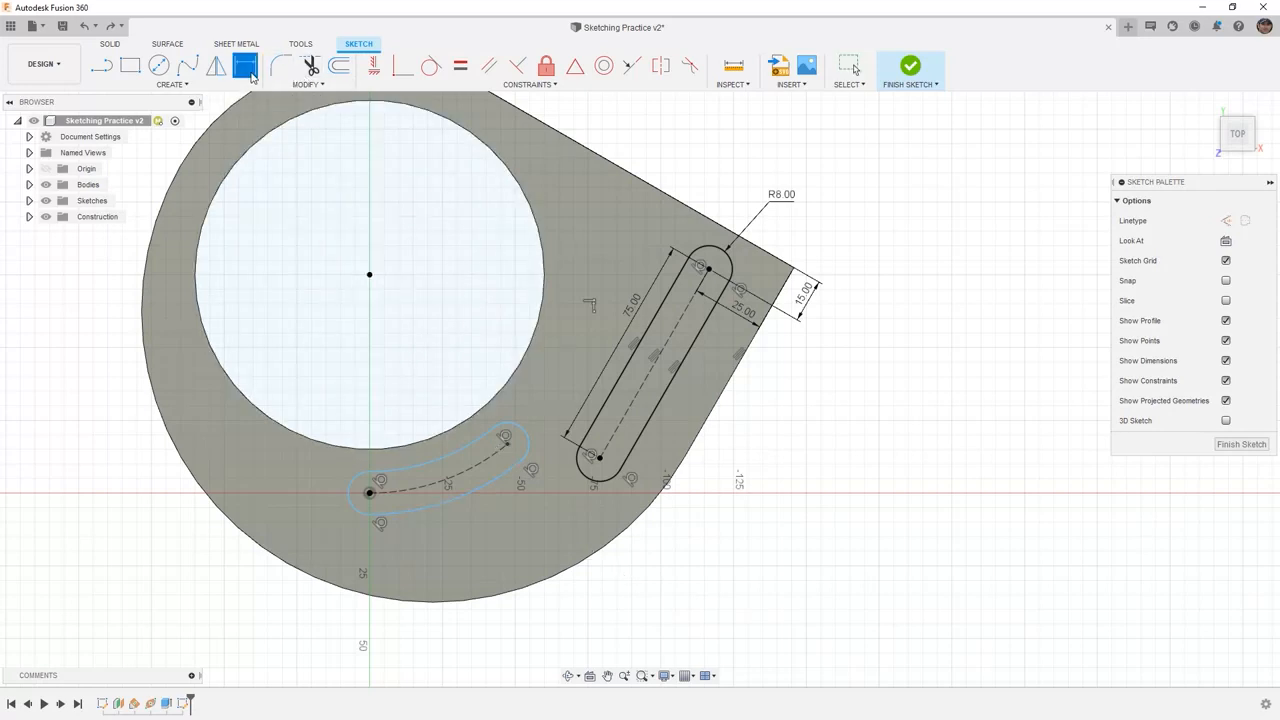
click(366, 492)
click(318, 393)
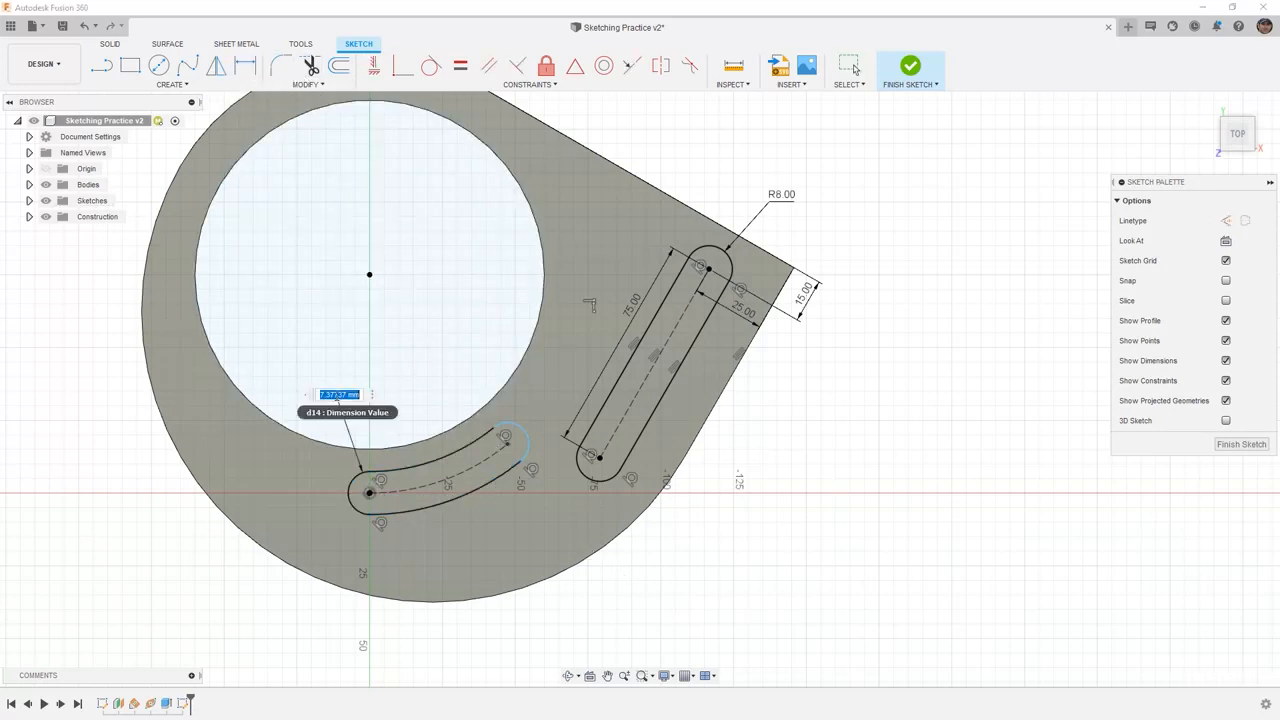
text(5)
key(Return)
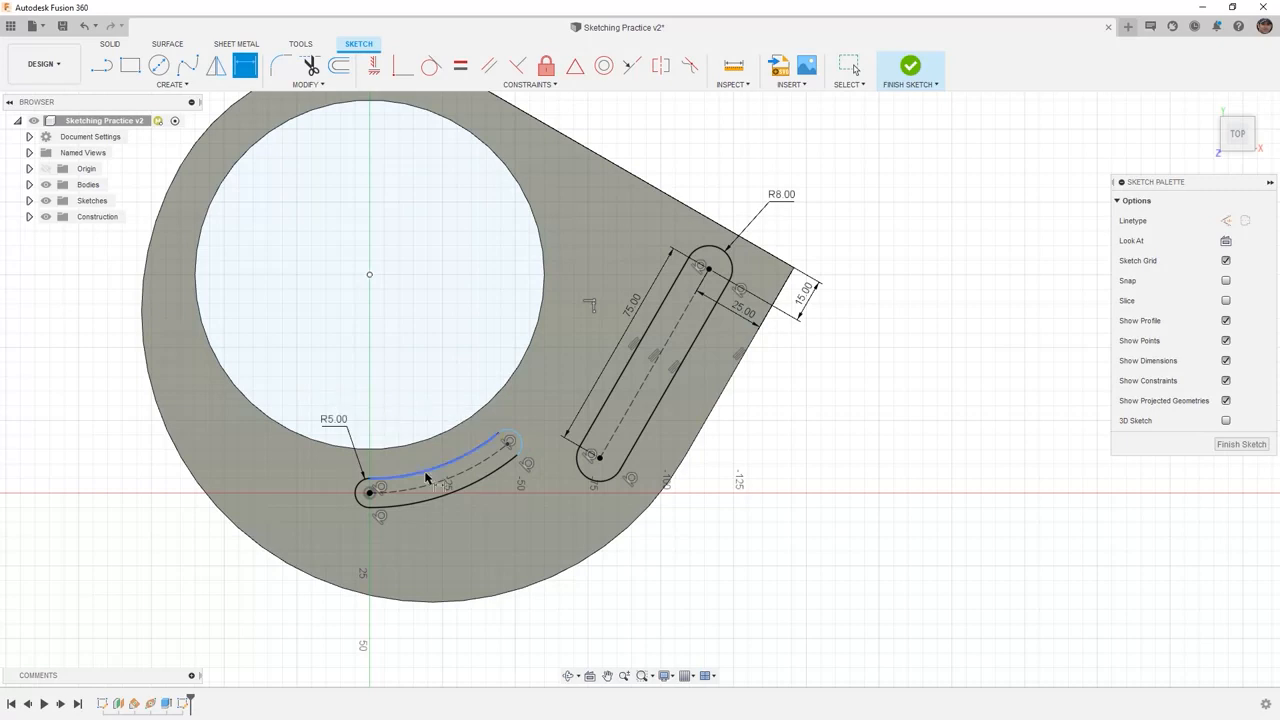
click(443, 487)
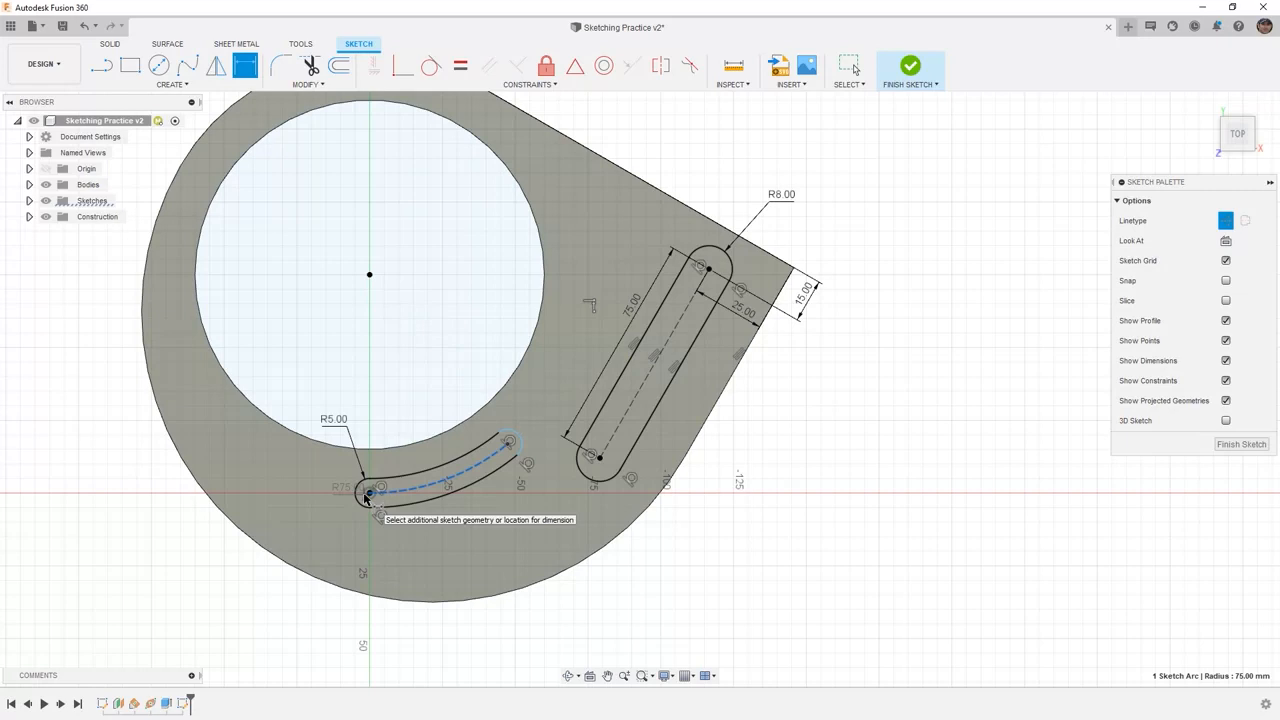
key(Escape)
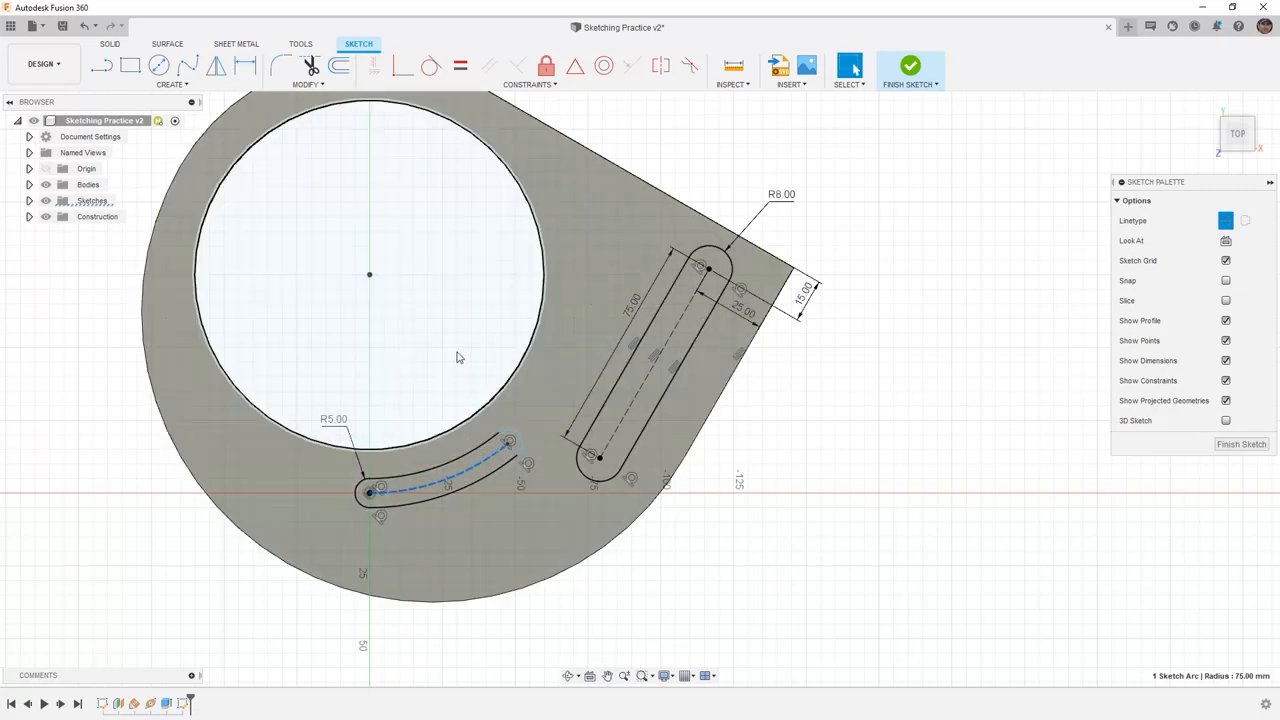
Step: Draw two construction lines joining the large hole's center to the centers of the arc slot's two ends
click(606, 134)
click(101, 65)
click(1226, 220)
click(369, 274)
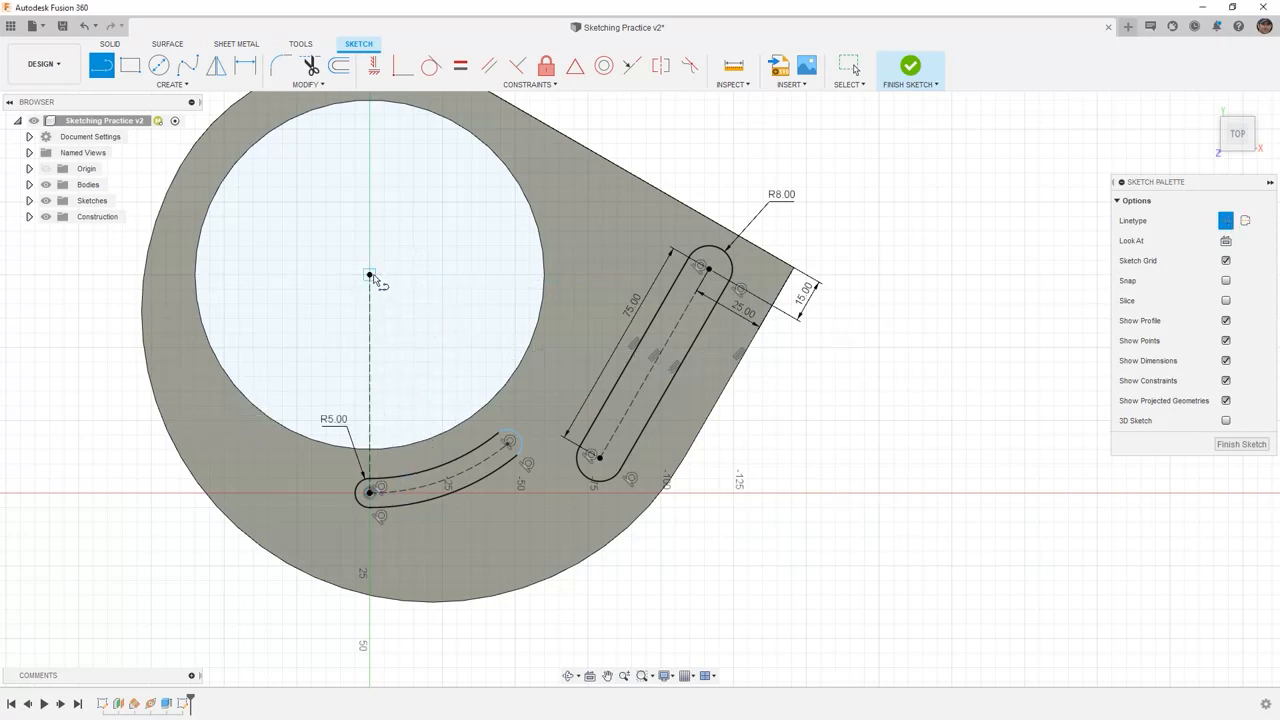
click(510, 442)
Step: Dimension the angle between the two construction lines as 45° and switch the linetype back from construction to normal
key(d)
click(371, 360)
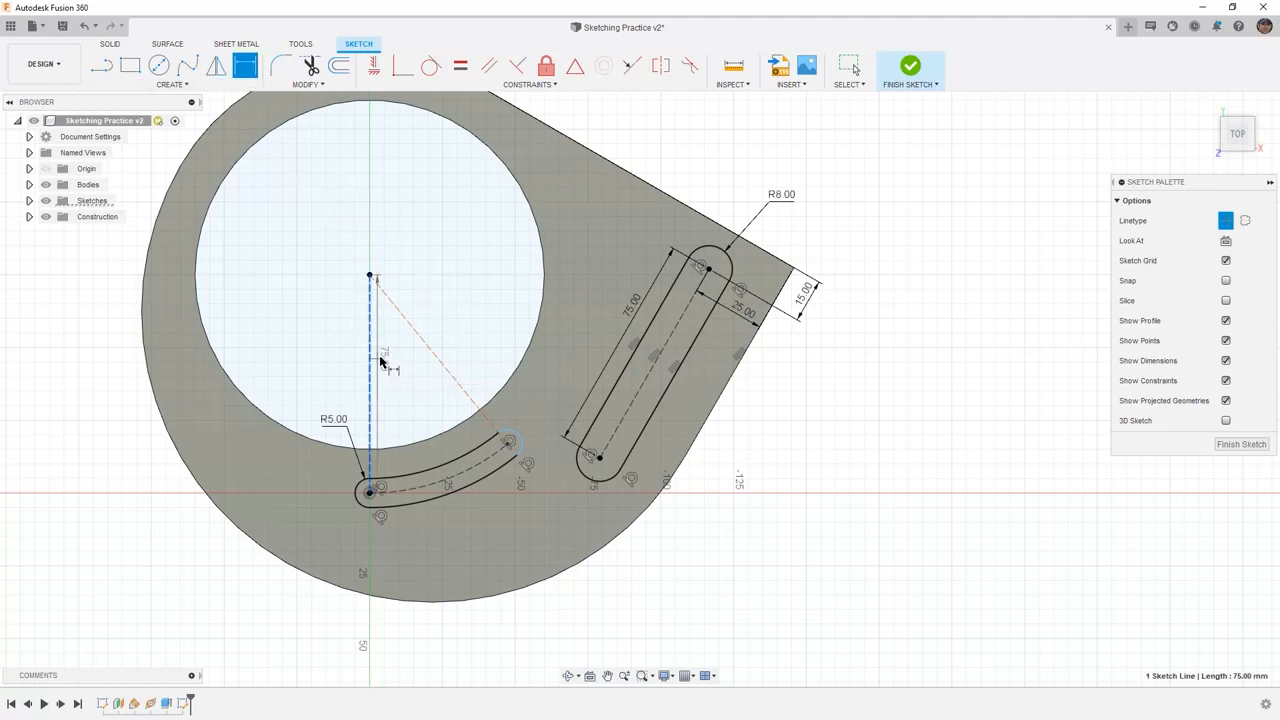
click(420, 342)
click(417, 376)
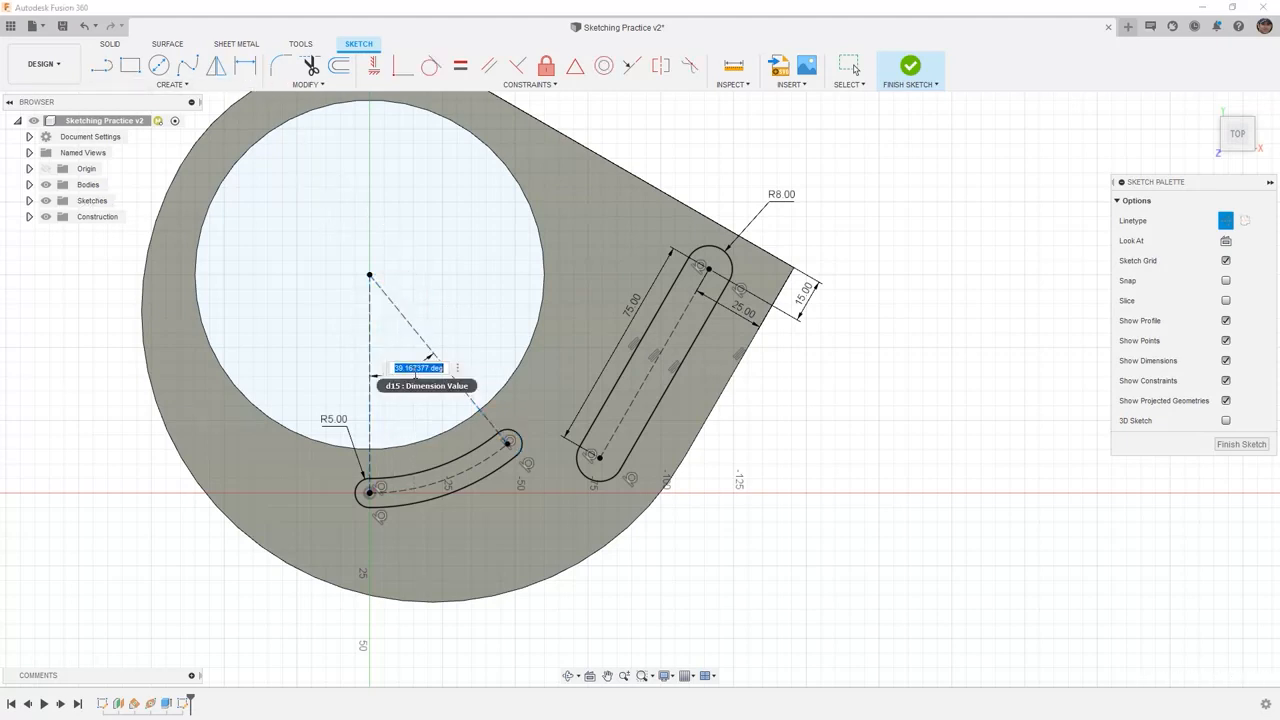
text(45)
key(Return)
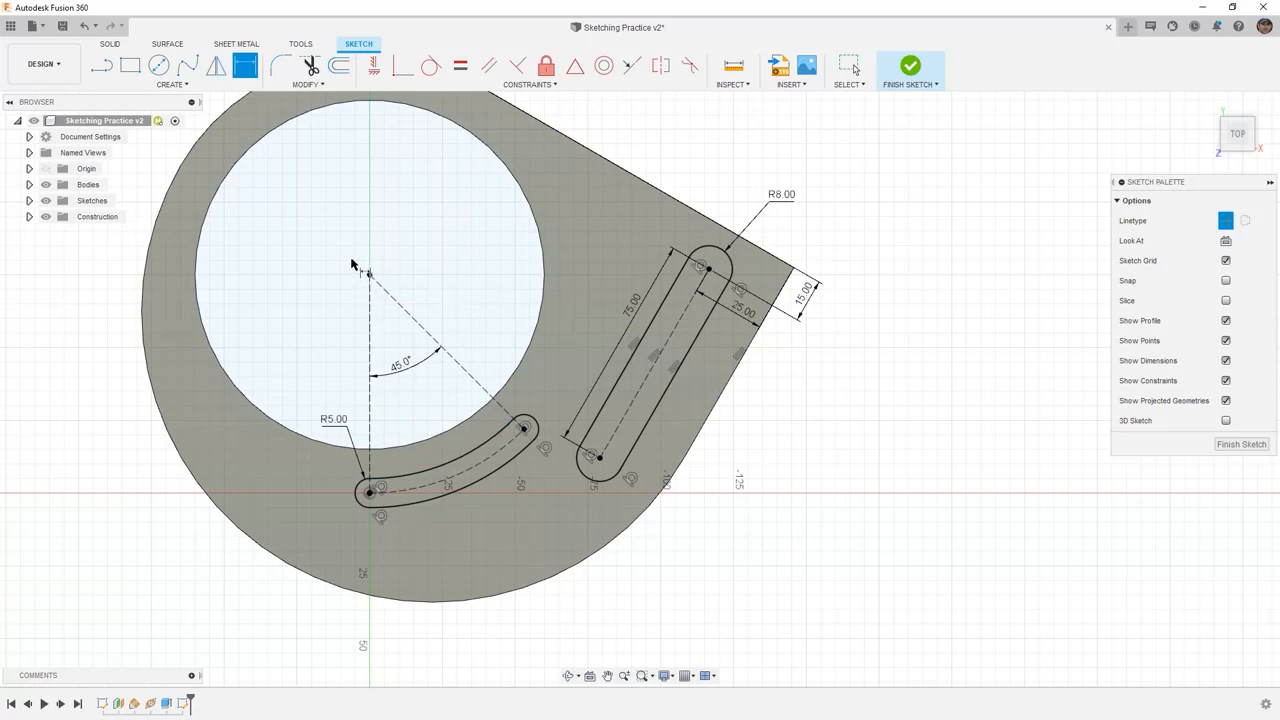
click(1228, 222)
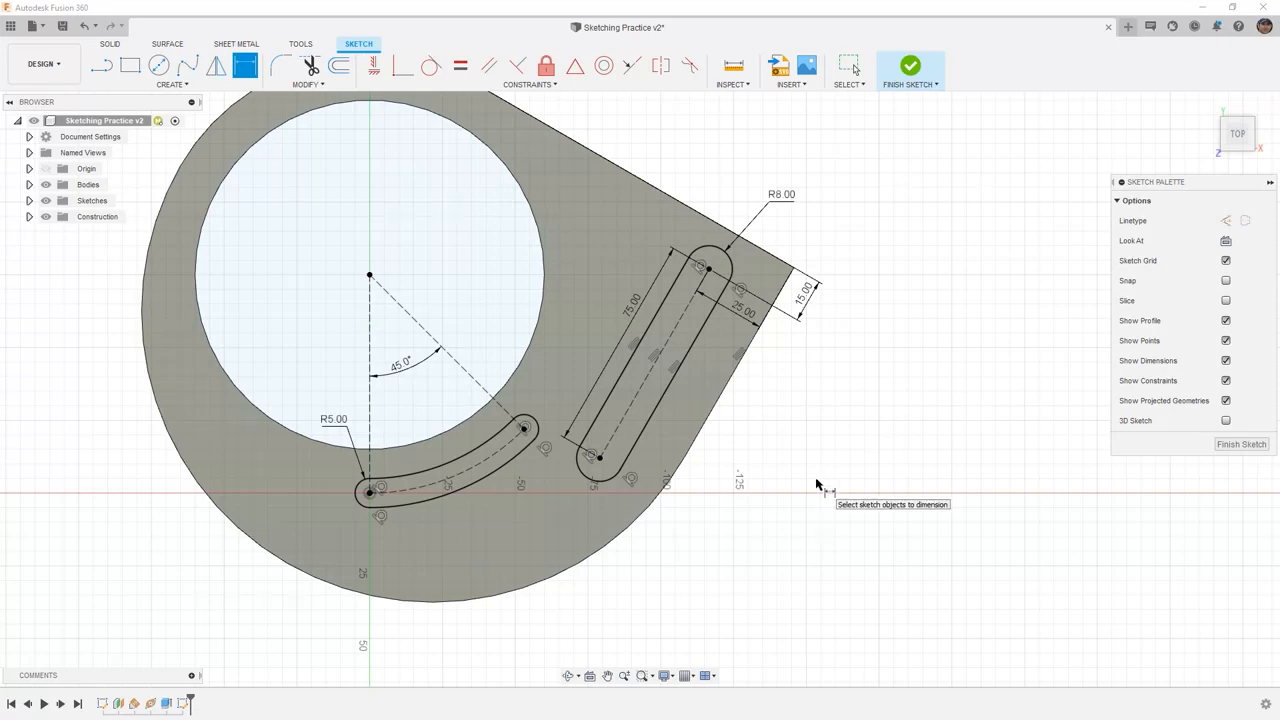
key(Escape)
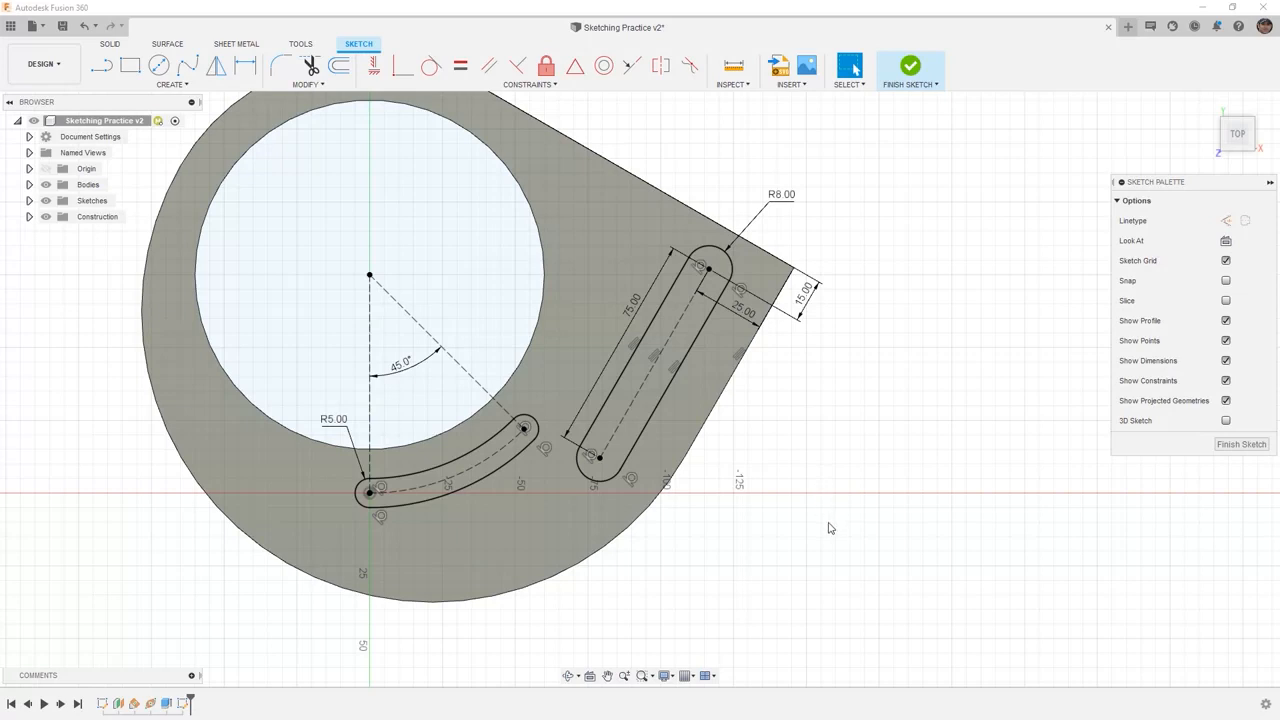
Step: Finish the slot sketch and create a new sketch on the flat side face of the body
scroll(829, 528, down, 2)
click(910, 66)
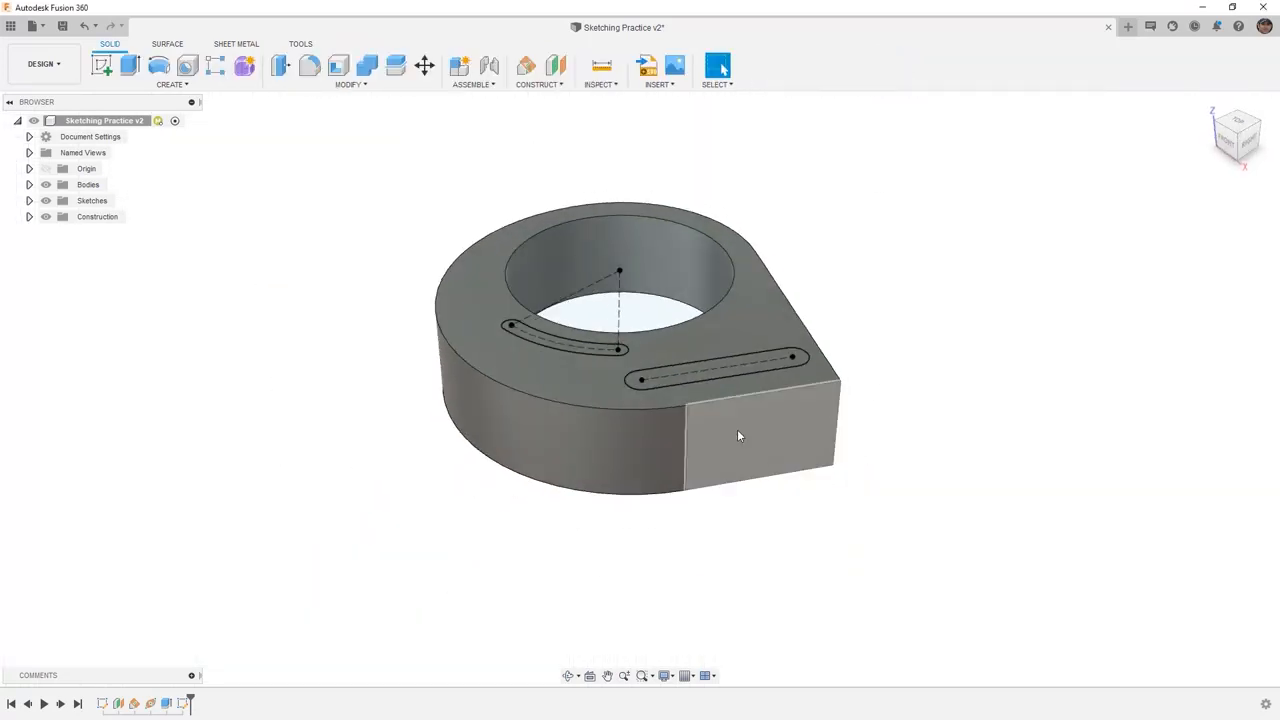
click(736, 430)
right_click(736, 430)
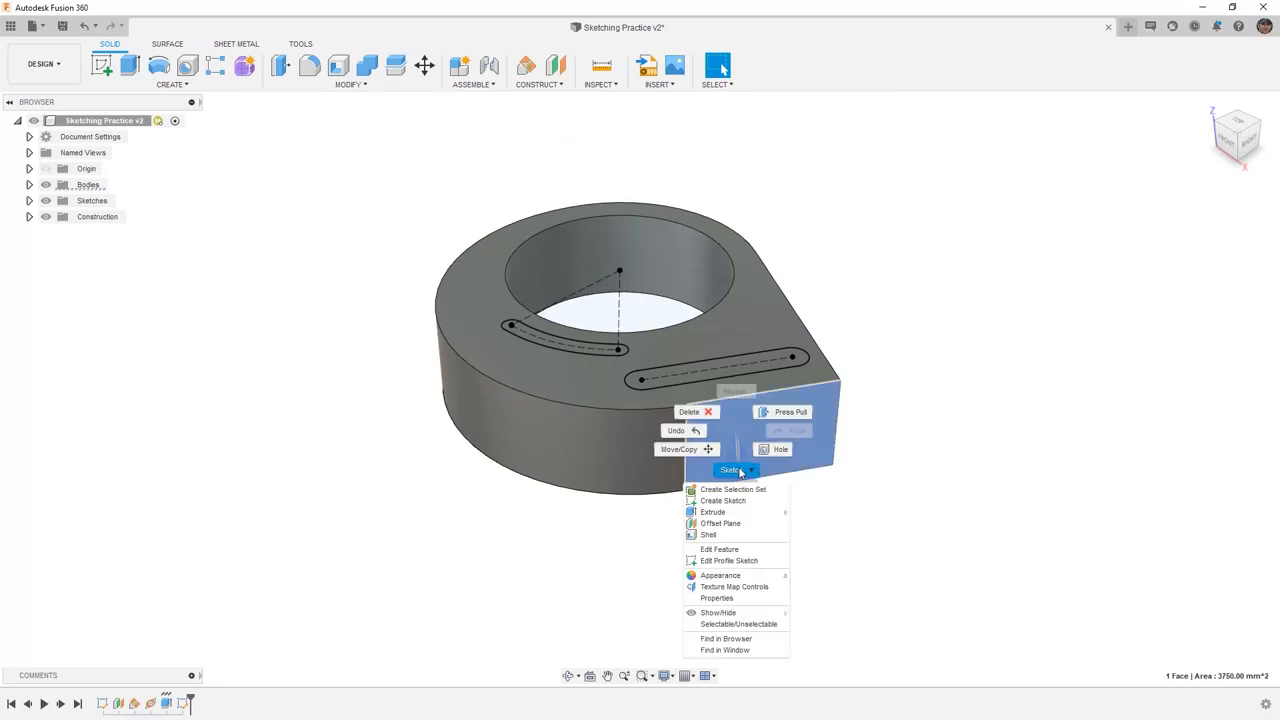
click(743, 503)
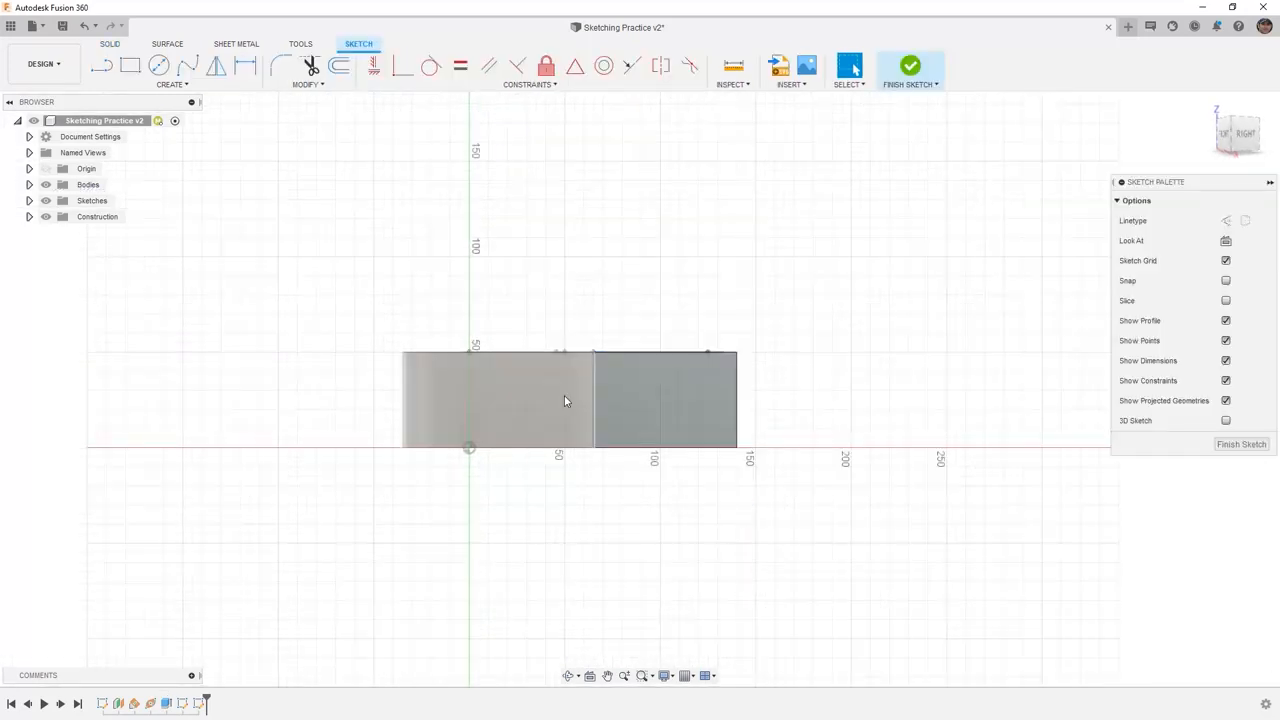
Step: Sketch a three-point Fit Point Spline from the side face's upper outer corner through a point about 50 mm above it to one high above the origin
click(188, 84)
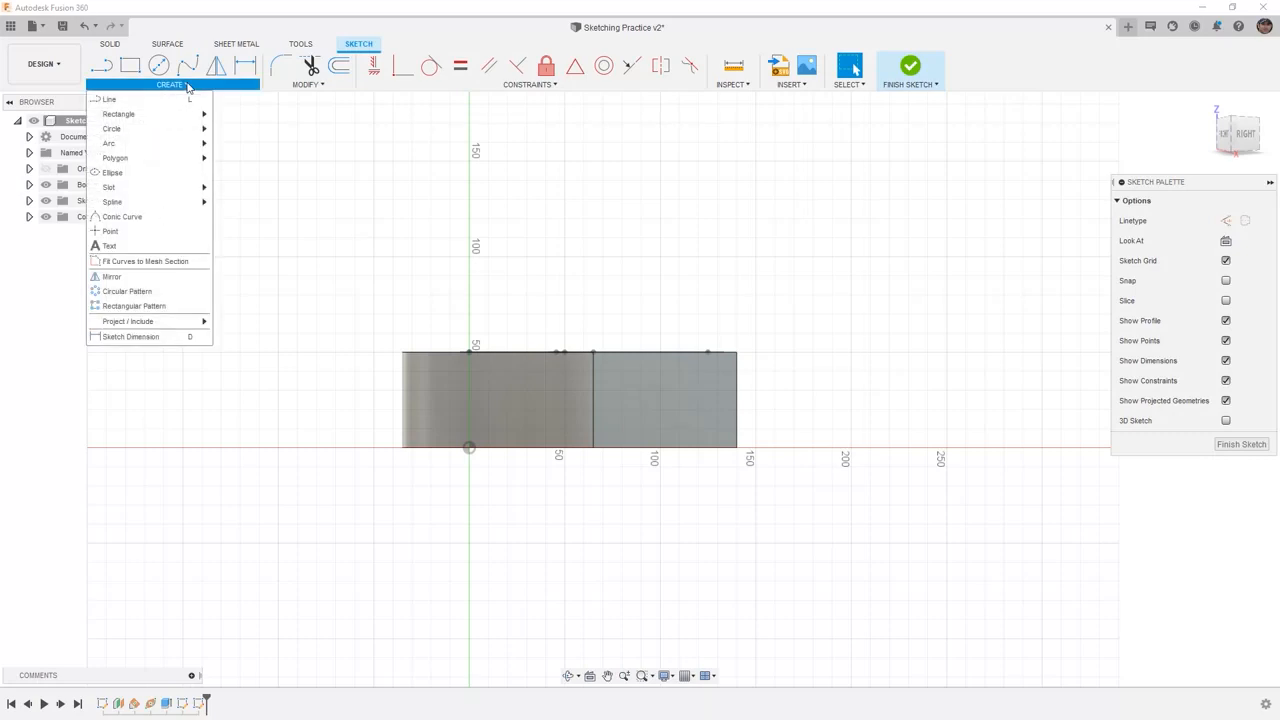
mouse_move(196, 205)
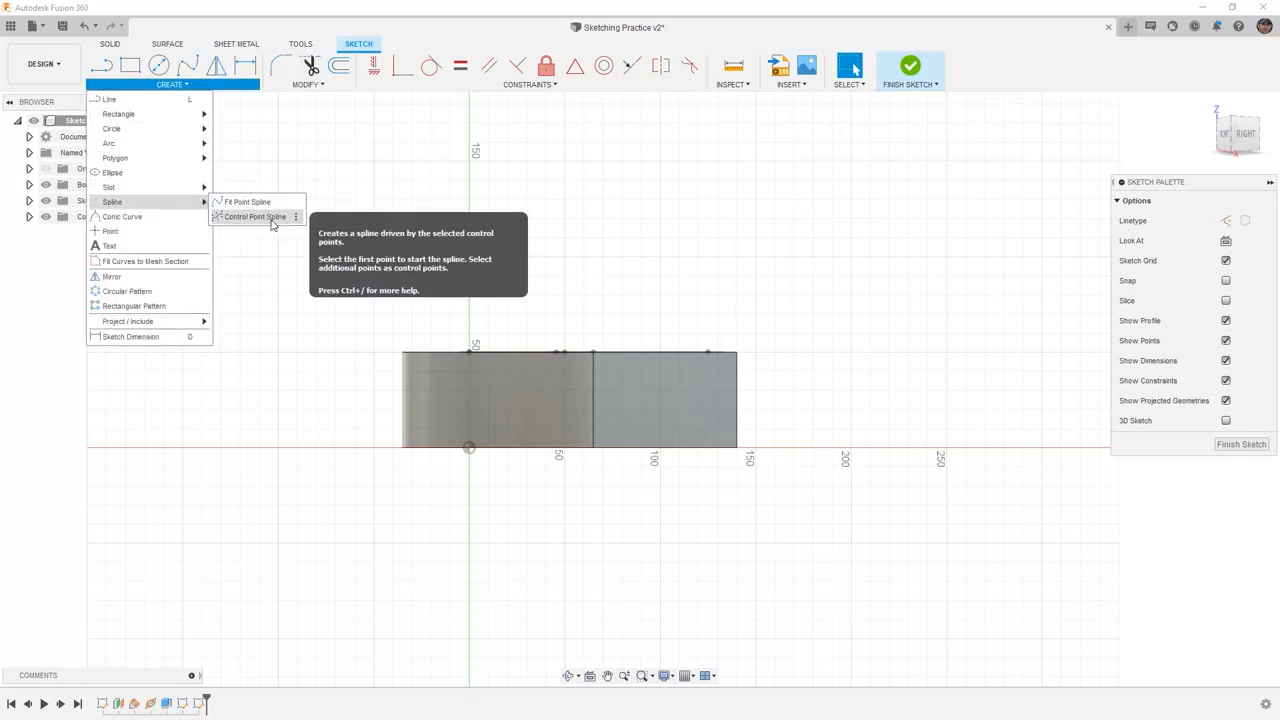
click(247, 202)
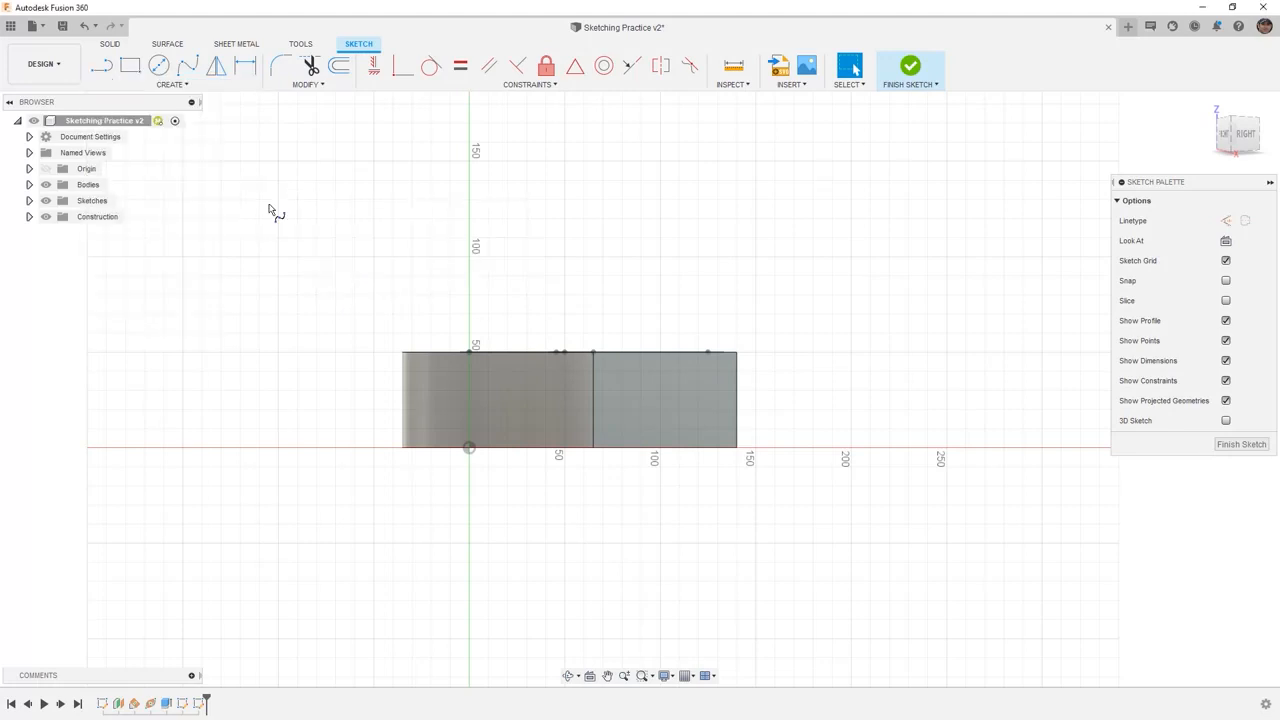
click(737, 352)
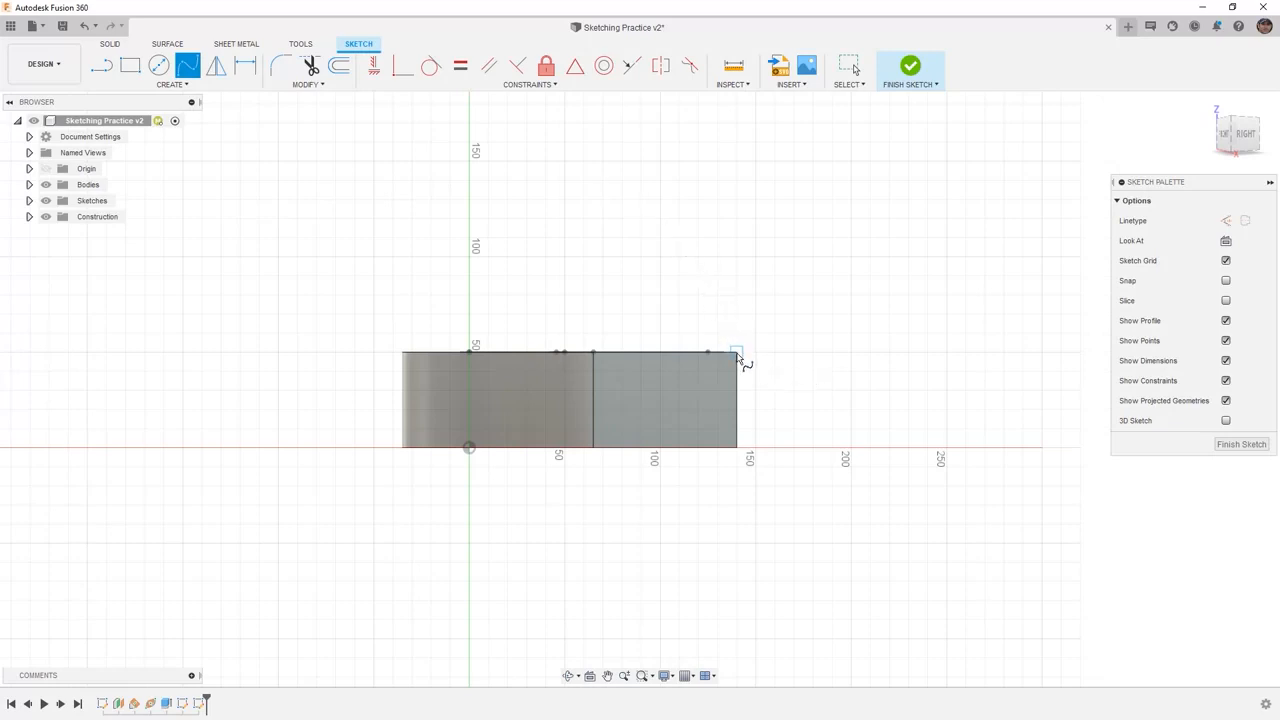
click(737, 257)
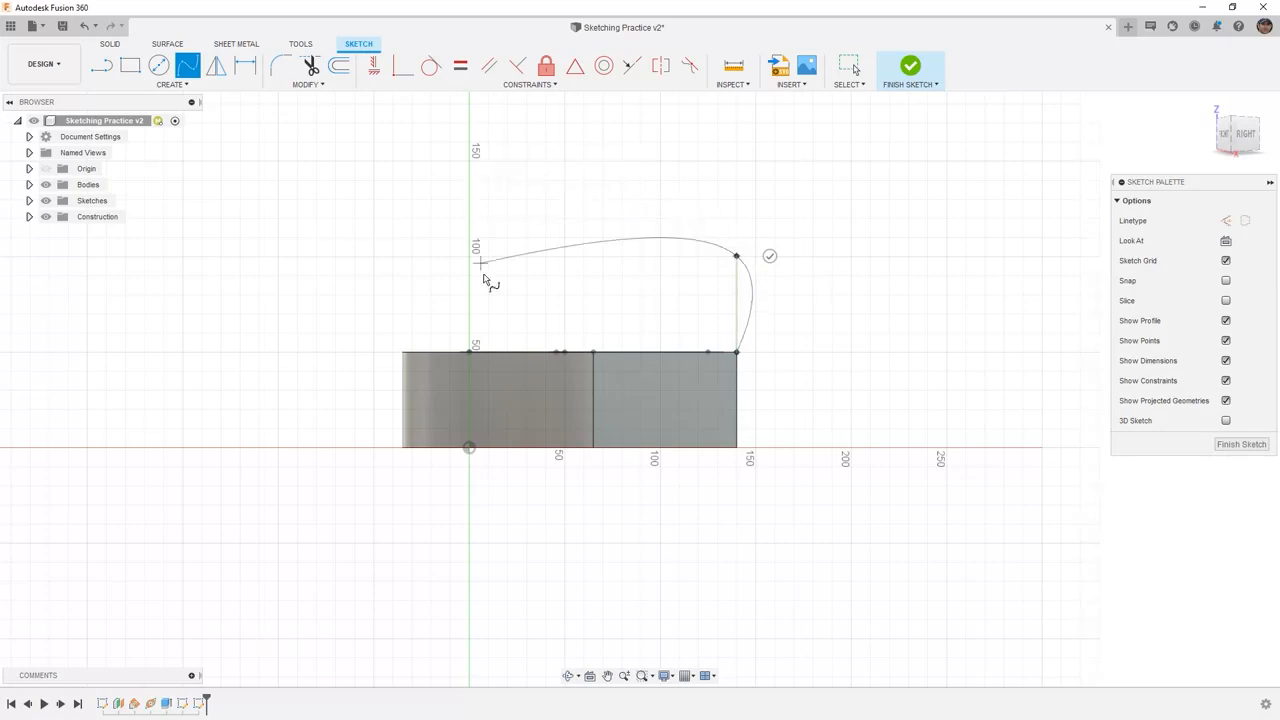
click(469, 137)
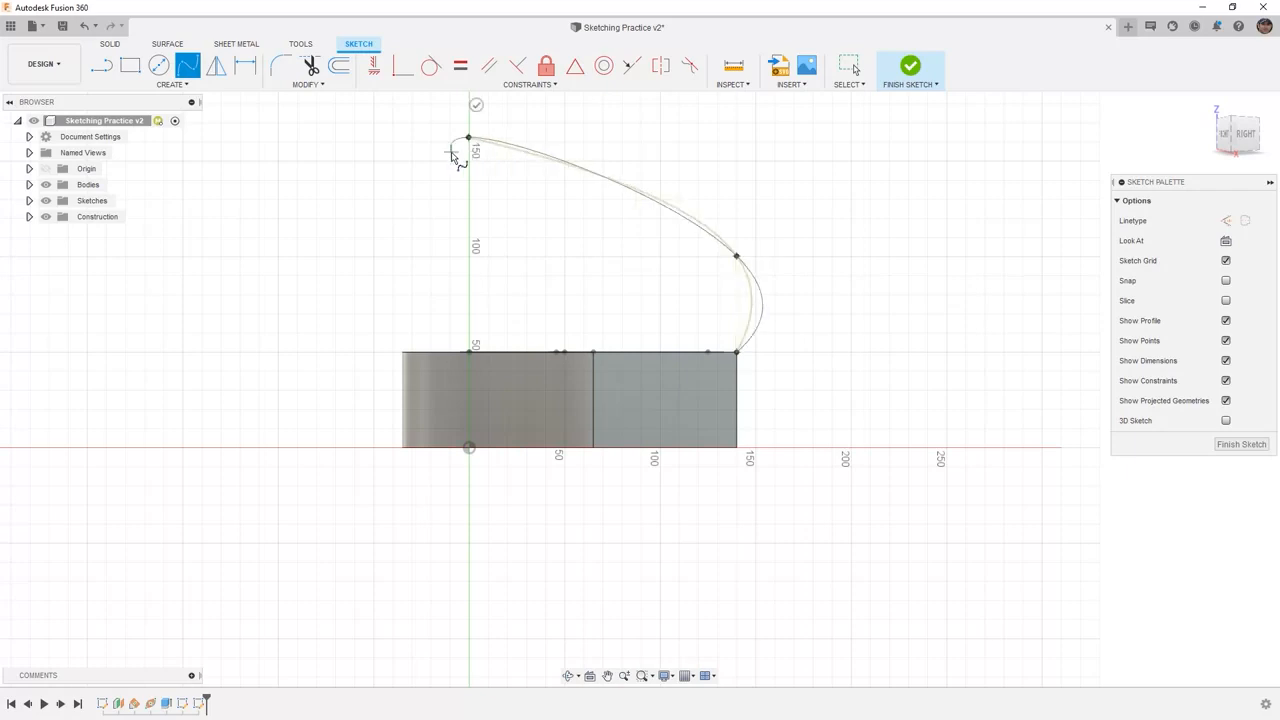
click(475, 105)
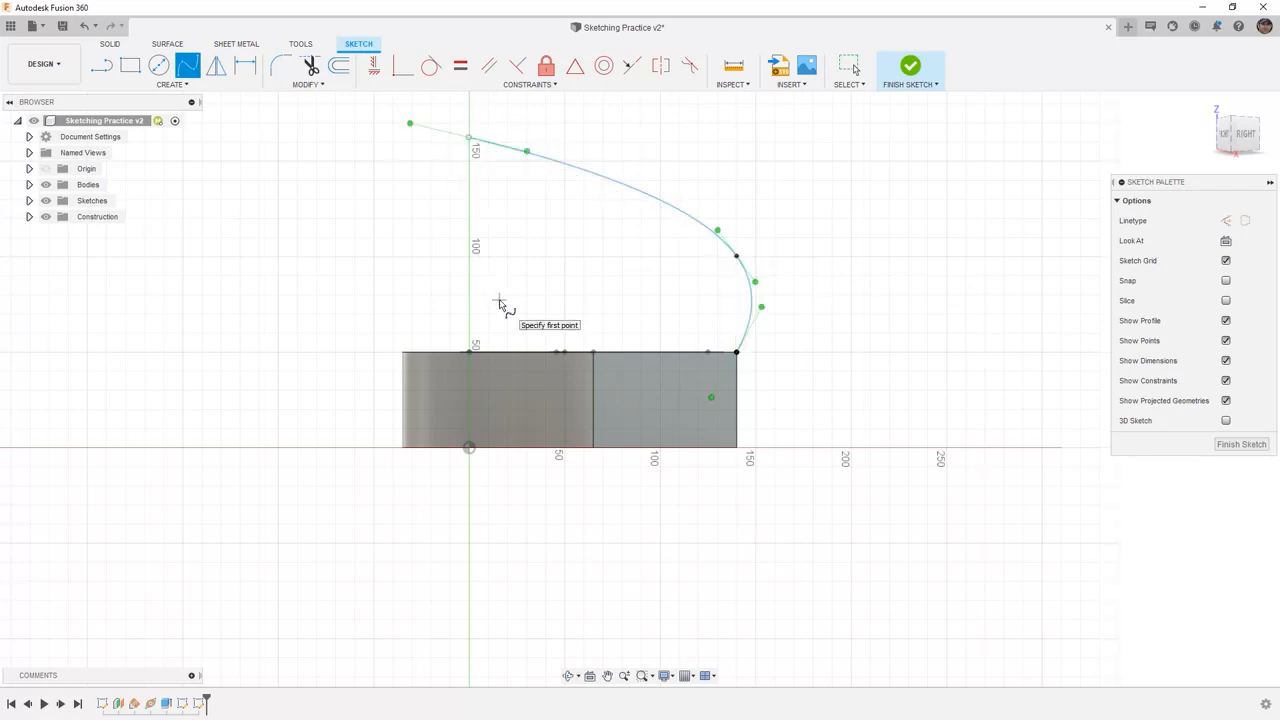
key(Escape)
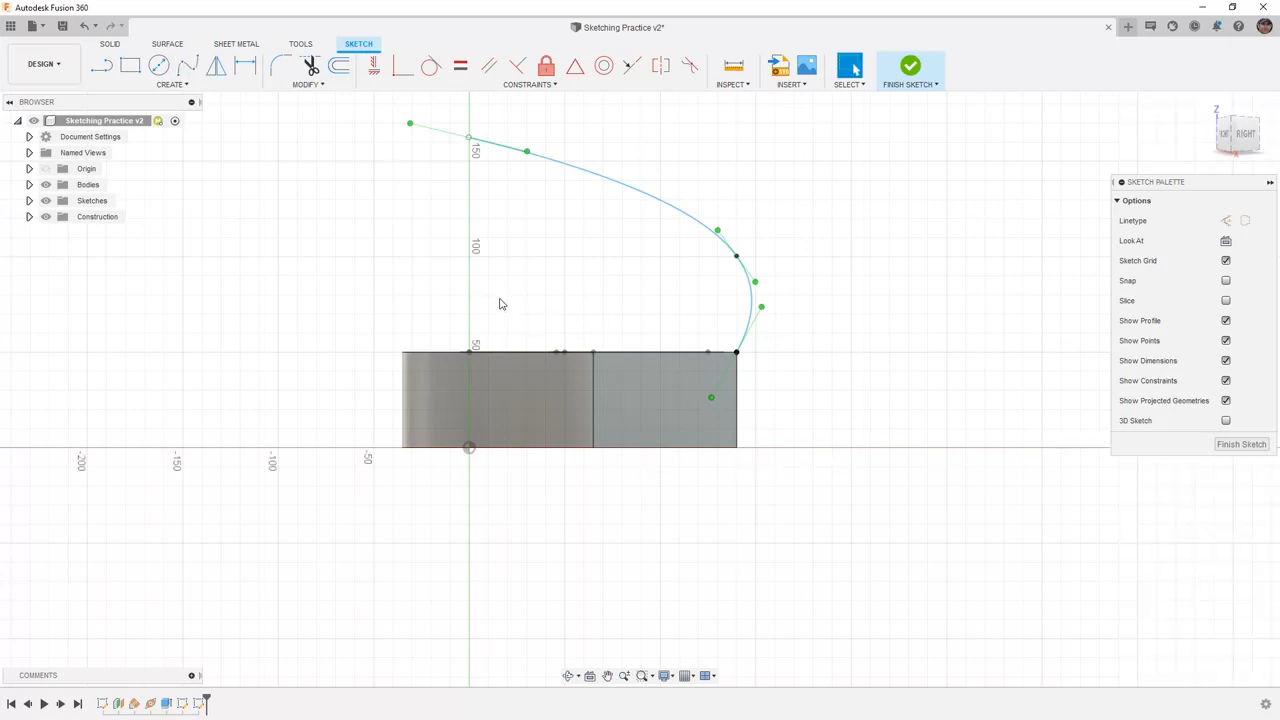
Step: Reshape the spline by moving its middle fit point up and inward together with that point's tangent handle
scroll(754, 340, up, 1)
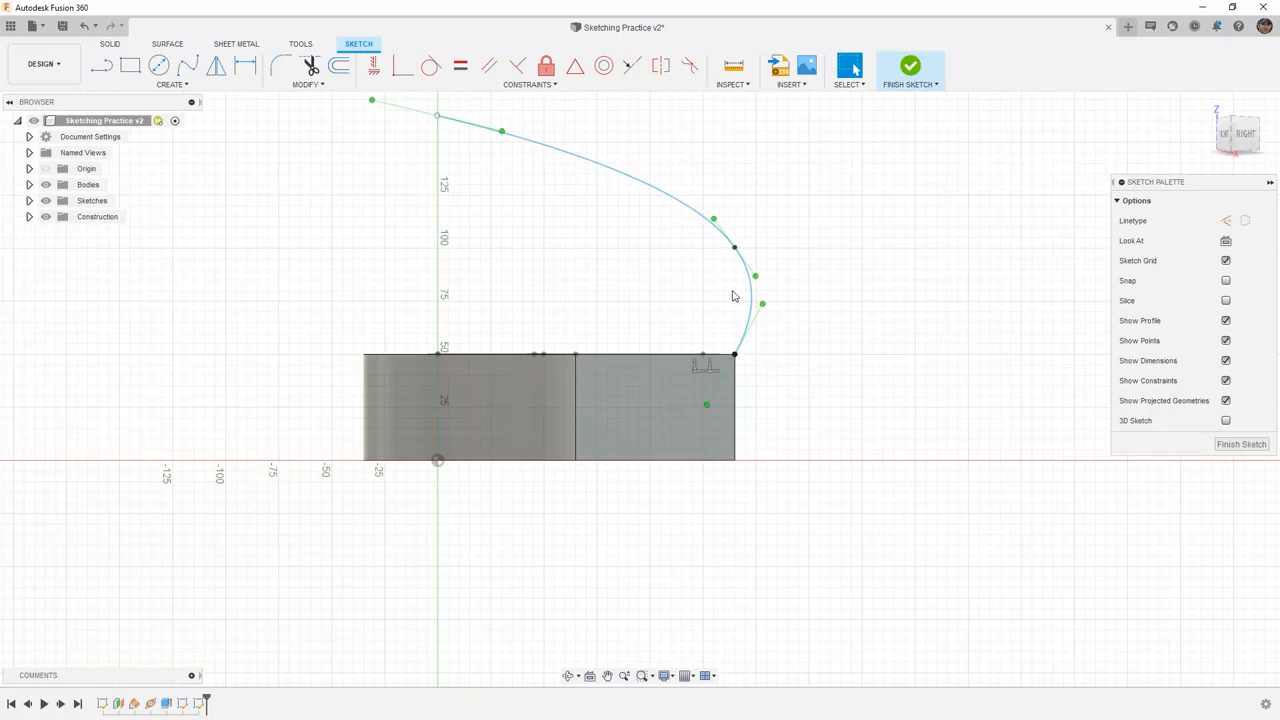
click(734, 251)
mouse_move(734, 248)
mouse_down()
mouse_move(722, 225)
mouse_move(680, 223)
mouse_move(717, 220)
mouse_move(720, 190)
mouse_move(686, 190)
mouse_move(669, 208)
mouse_move(640, 189)
mouse_move(703, 209)
mouse_move(643, 149)
mouse_move(685, 187)
mouse_up()
click(734, 241)
click(731, 235)
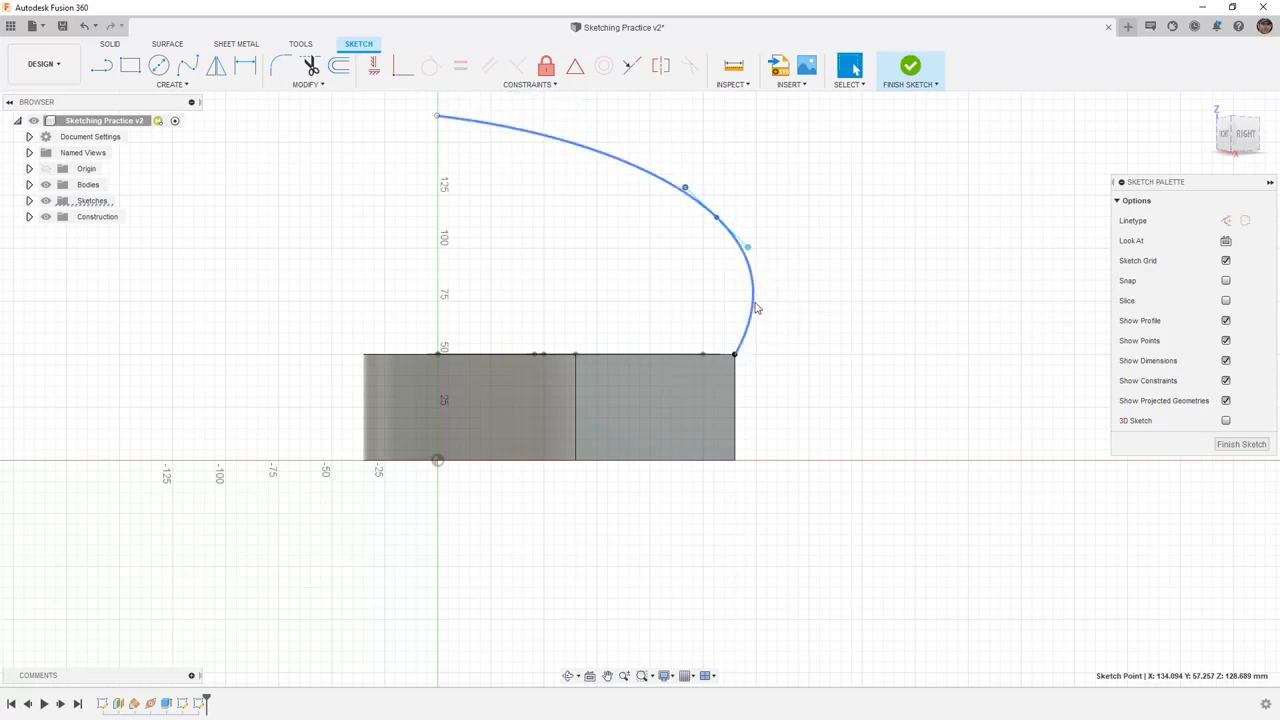
Step: Apply a Horizontal/Vertical constraint to the spline's tangent handle at the body's corner to make it vertical
scroll(756, 333, up, 3)
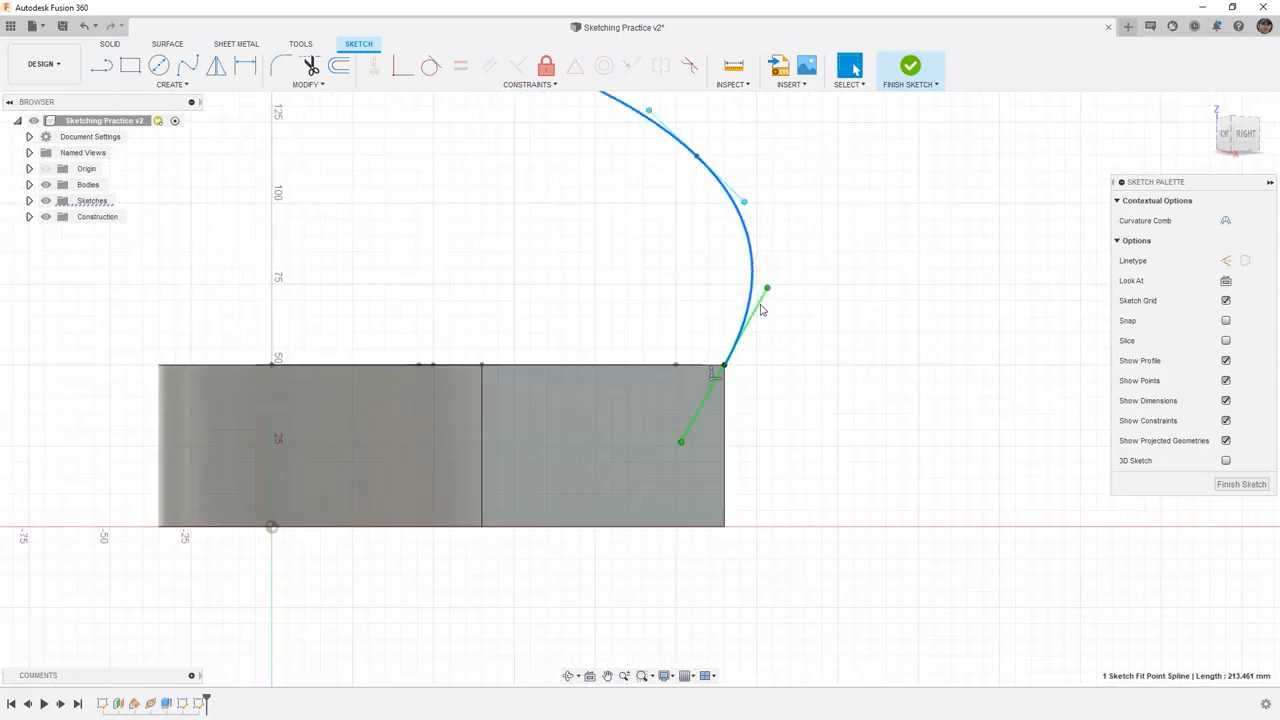
click(760, 310)
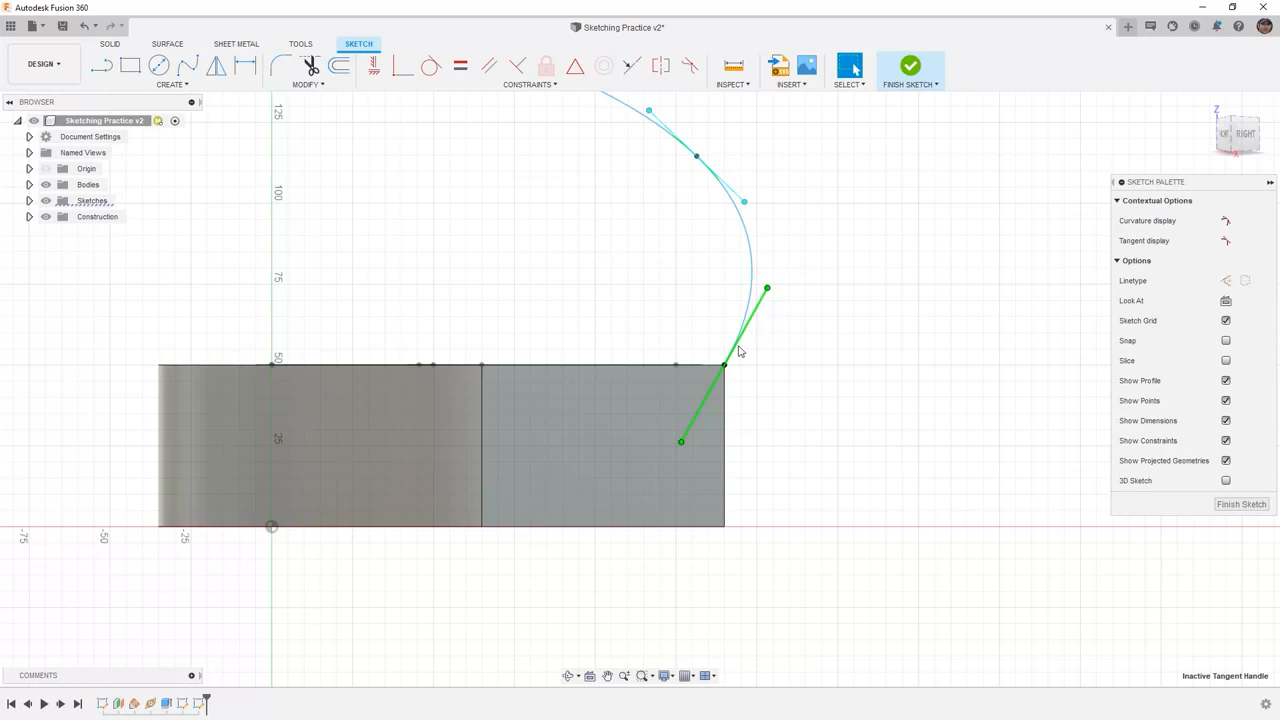
click(376, 68)
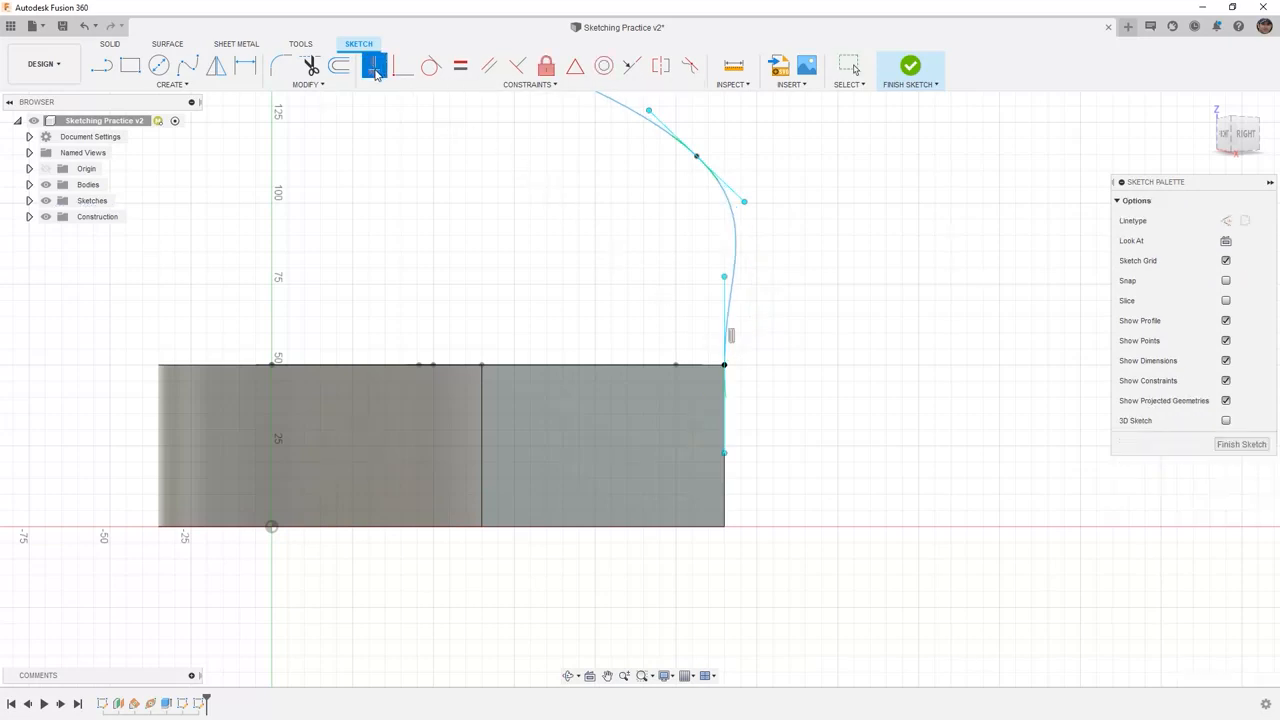
key(Escape)
Step: Smooth the spline by moving its middle fit point inward and lengthening the vertical tangent handle at the body's corner
drag(697, 160, 659, 162)
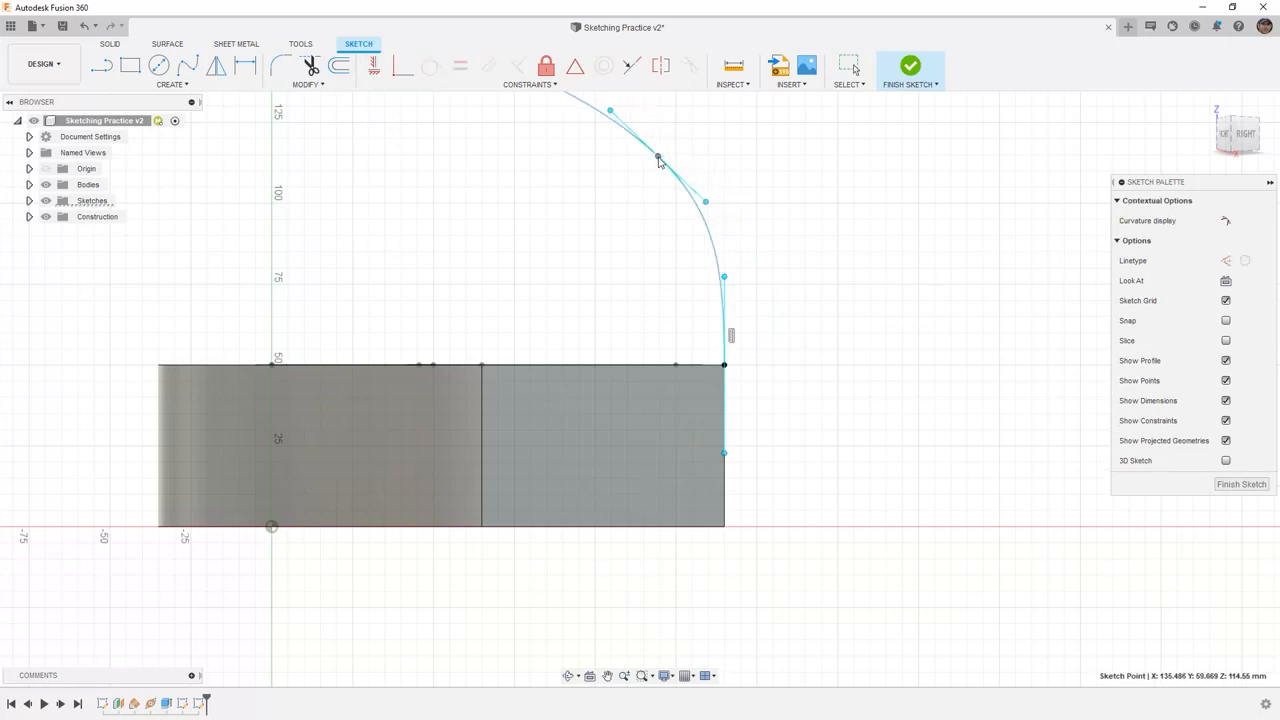
scroll(671, 203, down, 1)
middle_drag(671, 231, 666, 371)
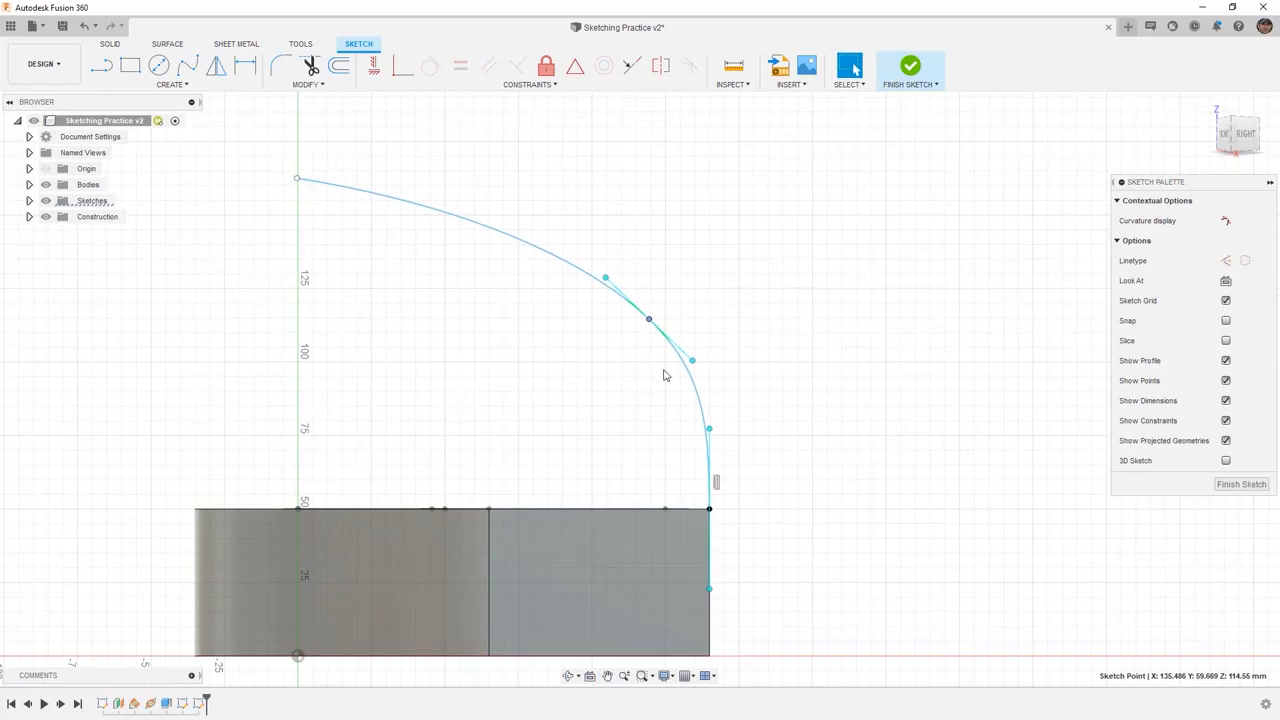
drag(710, 430, 709, 368)
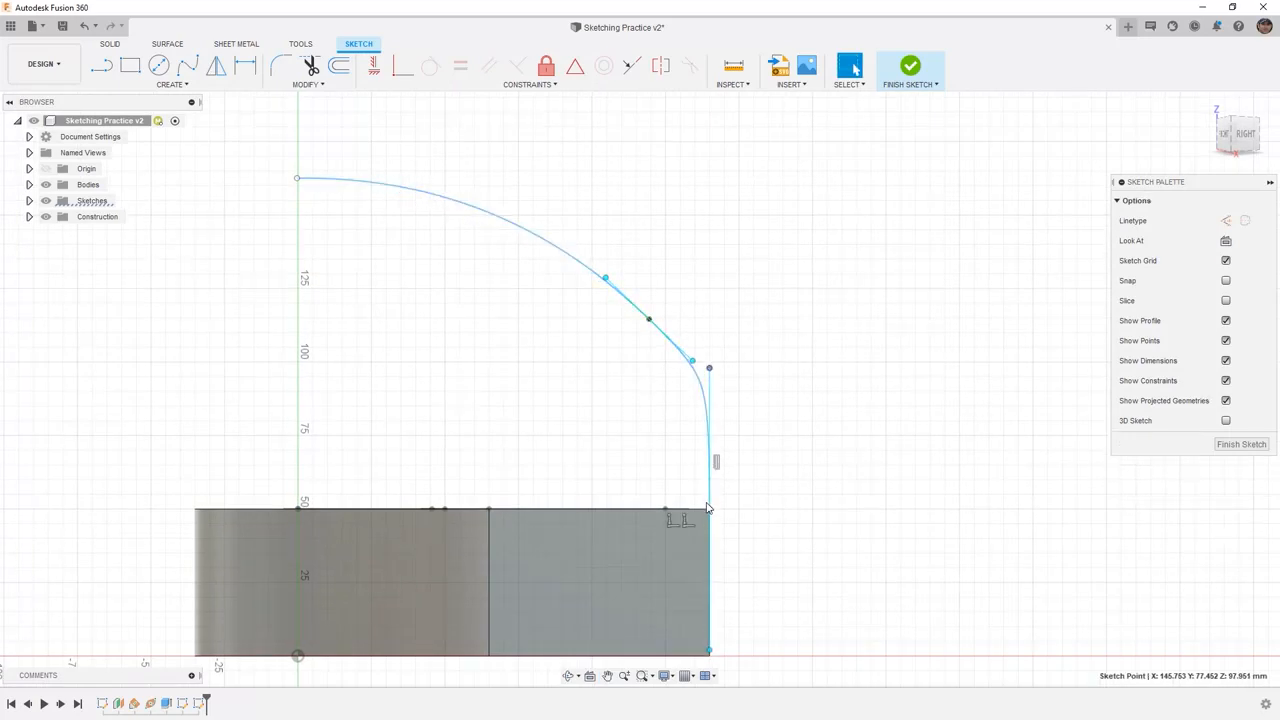
drag(710, 370, 715, 408)
mouse_move(650, 320)
mouse_down()
mouse_move(585, 256)
mouse_move(613, 298)
mouse_up()
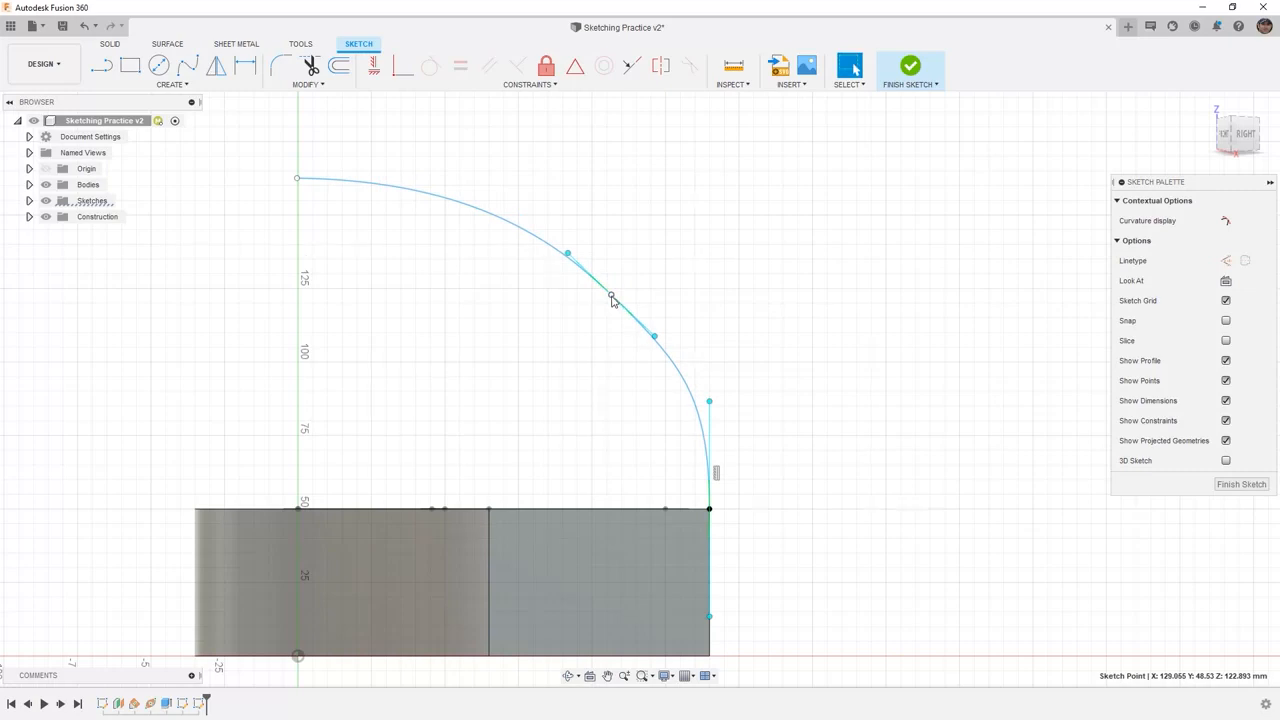
Step: Delete the spline's middle fit point and insert a new fit point on the upper part of the curve
key(ctrl+z)
click(603, 246)
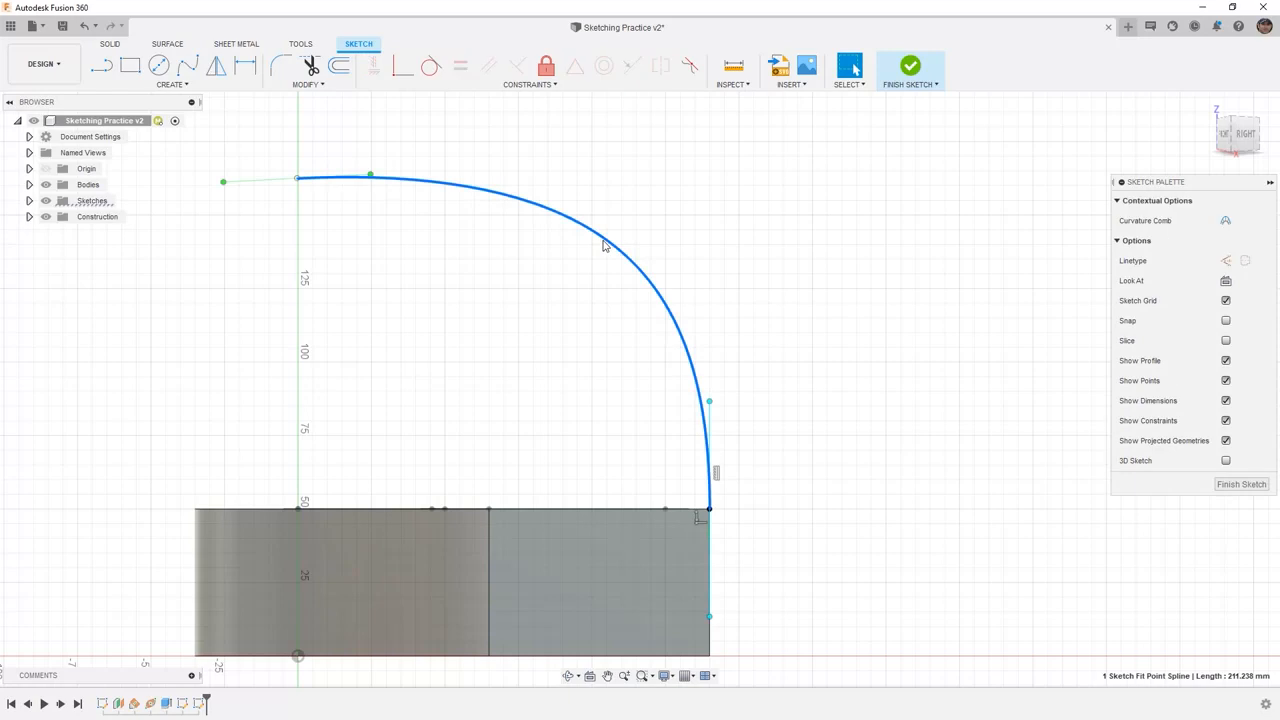
right_click(603, 246)
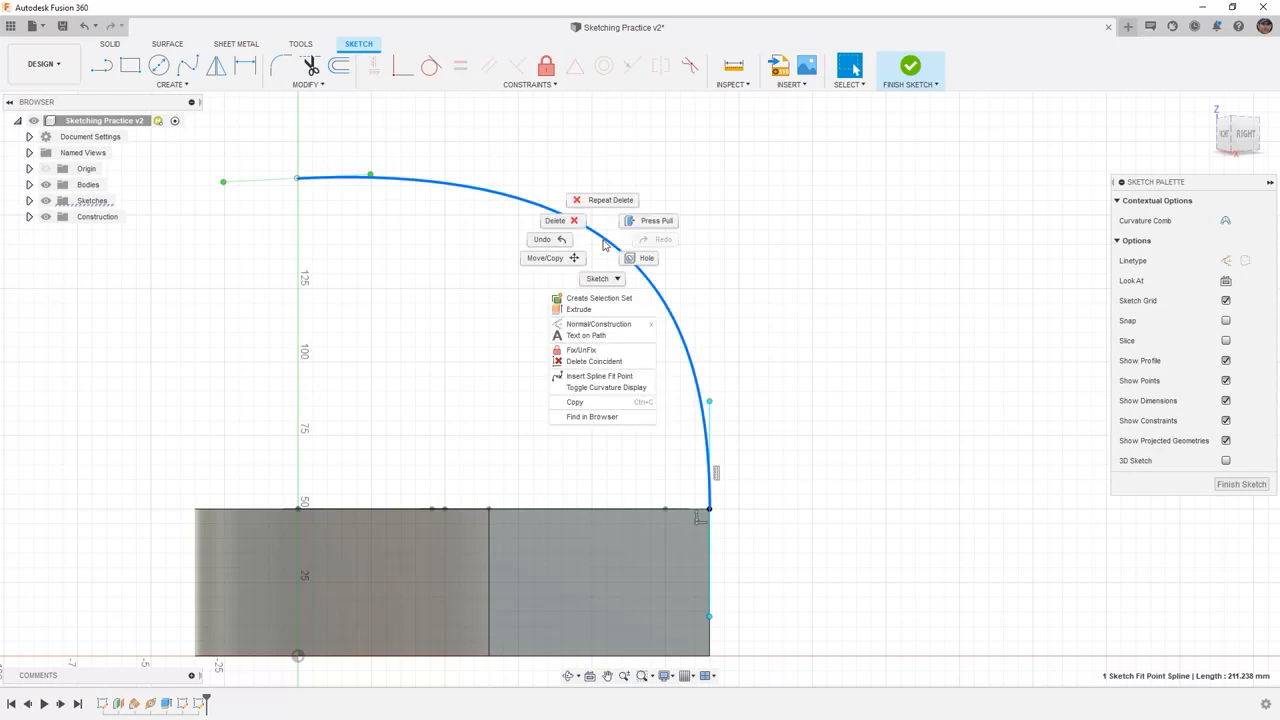
click(626, 377)
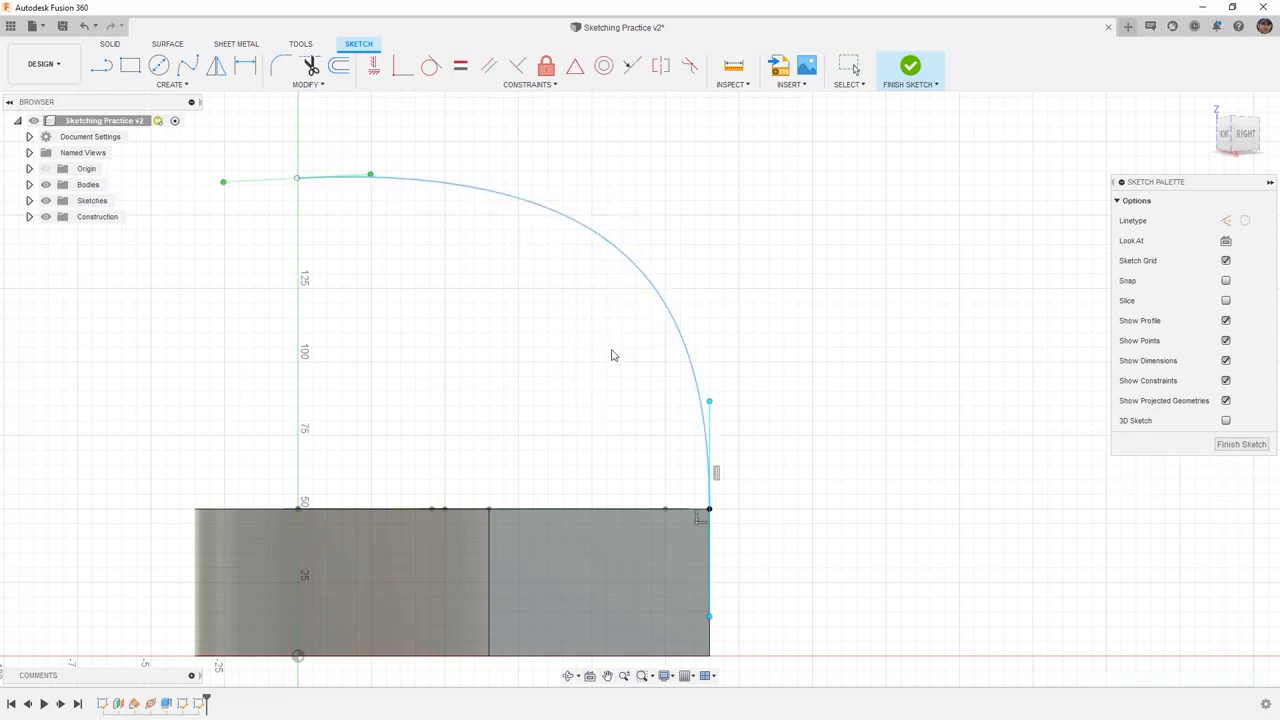
click(579, 222)
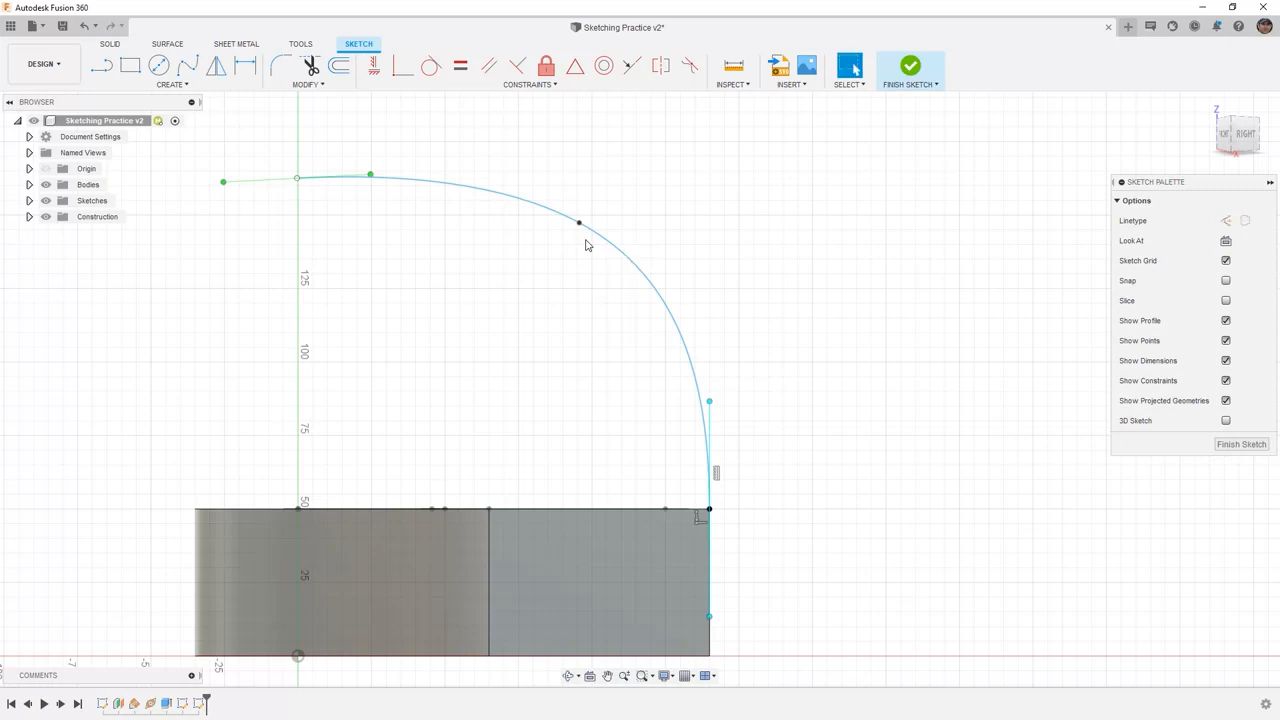
Step: Reshape the fit point spline into an S-curve by moving its upper fit point and tangent handle inward
mouse_move(580, 224)
mouse_down()
mouse_move(592, 246)
mouse_move(491, 199)
mouse_move(500, 188)
mouse_move(454, 234)
mouse_move(477, 217)
mouse_move(486, 238)
mouse_up()
Step: Draw a control point spline with four control points, rising from the top of the body's middle vertical edge and curving over the ring
click(172, 84)
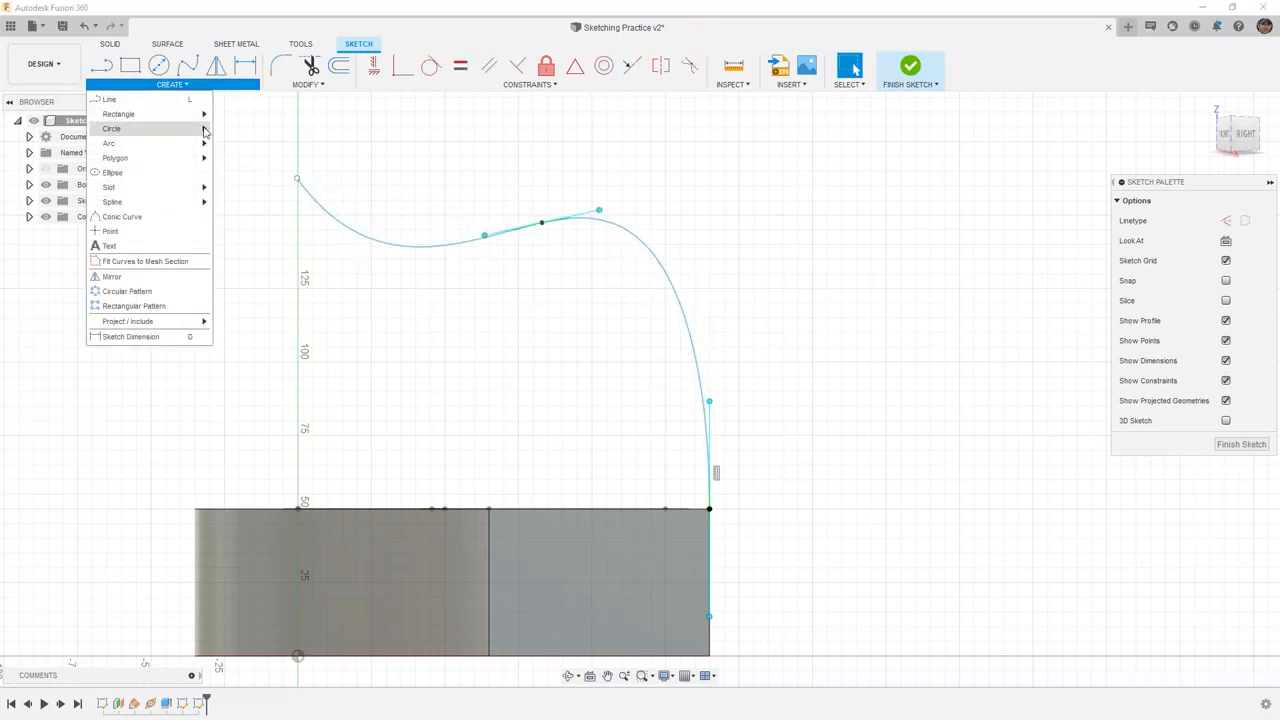
mouse_move(193, 205)
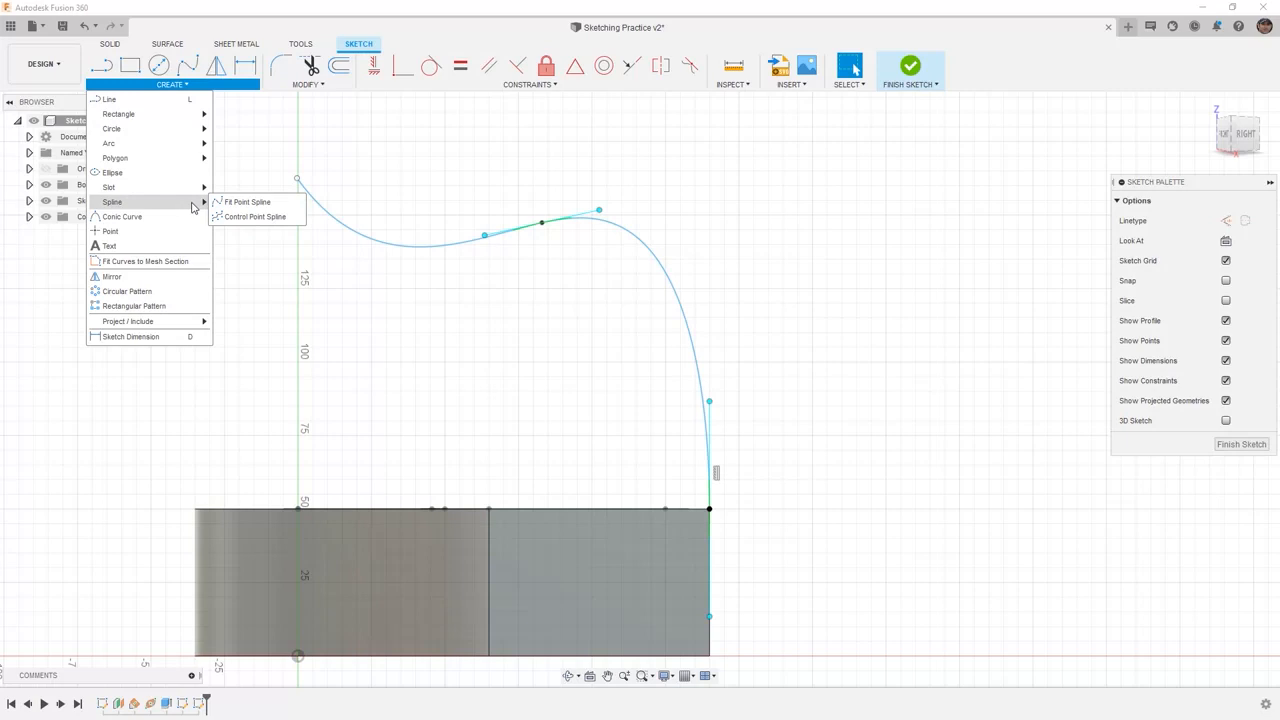
click(278, 218)
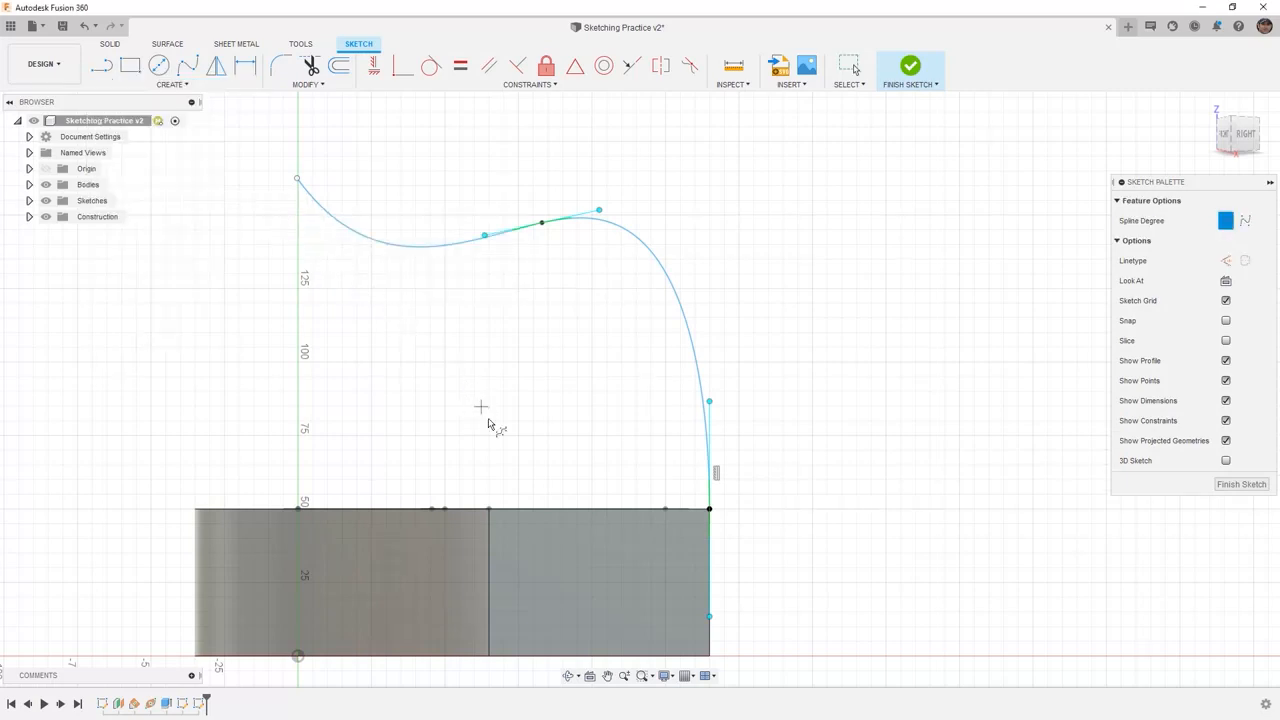
click(489, 508)
click(489, 367)
click(382, 287)
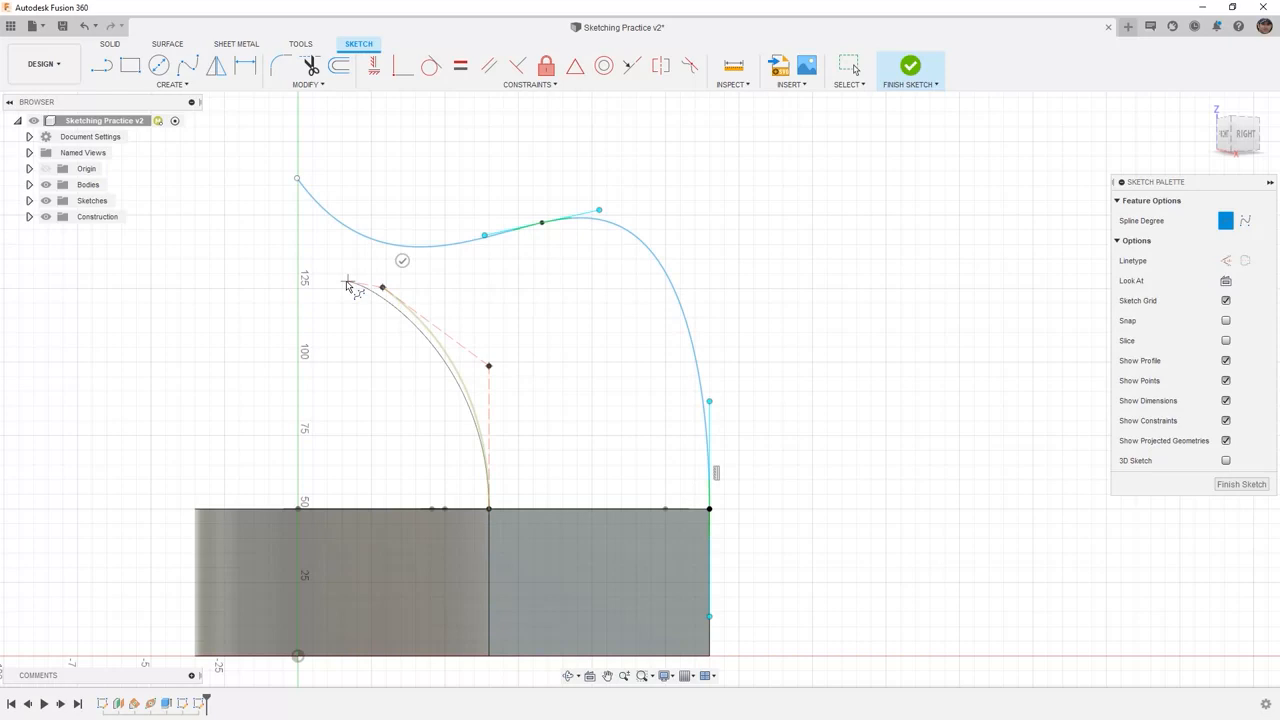
click(234, 287)
click(234, 253)
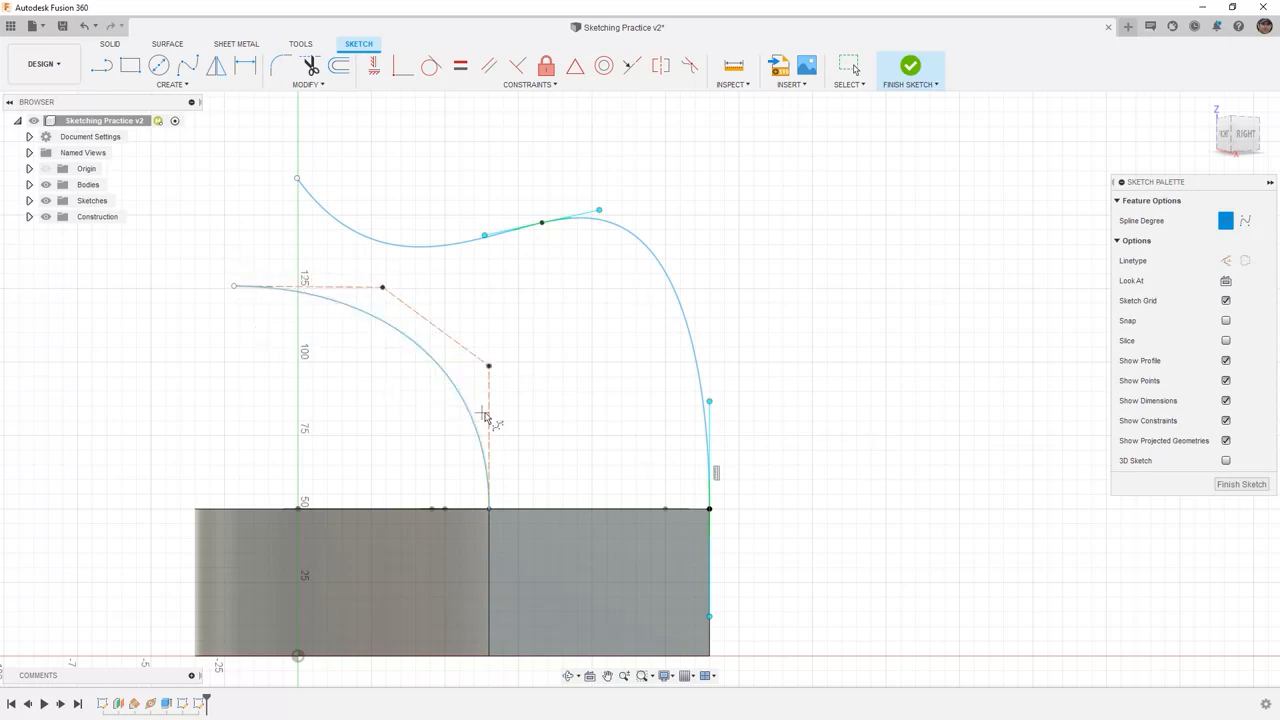
key(Escape)
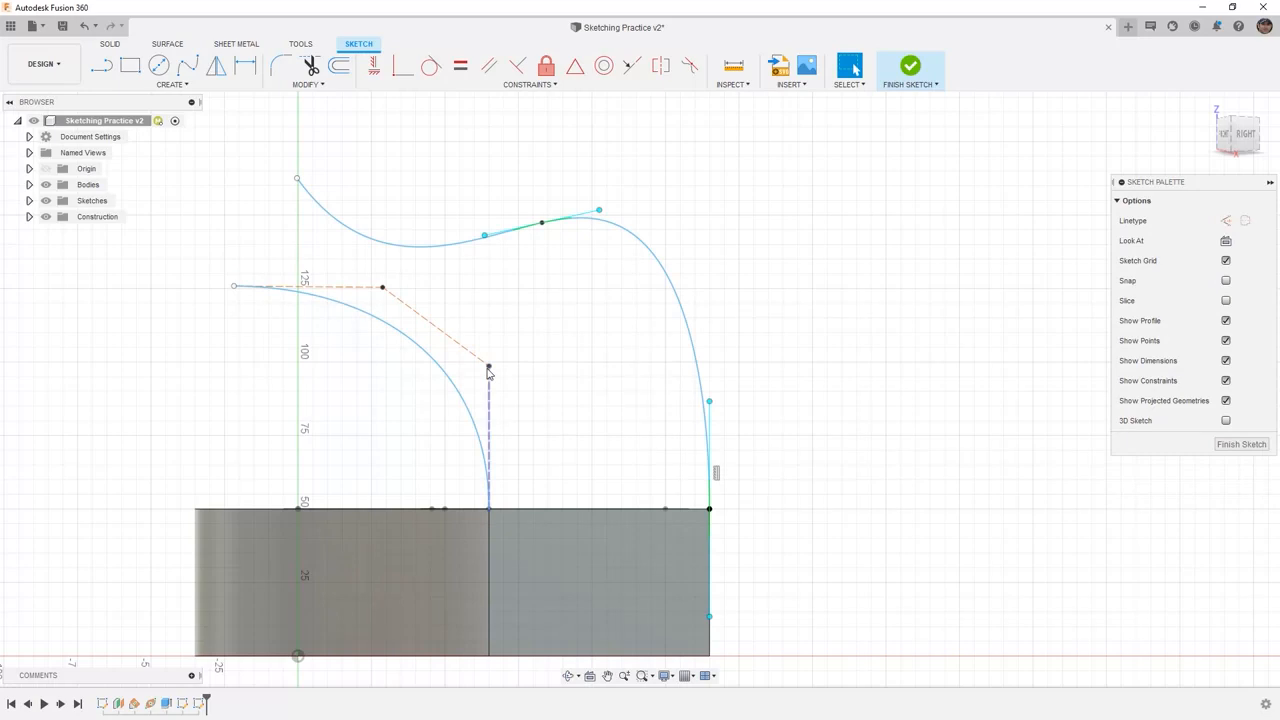
Step: Raise the control point above the body's edge and apply Horizontal/Vertical constraints to the spline's first and last control lines
mouse_move(490, 366)
mouse_down()
mouse_move(551, 351)
mouse_move(437, 352)
mouse_move(523, 360)
mouse_move(446, 362)
mouse_move(489, 354)
mouse_up()
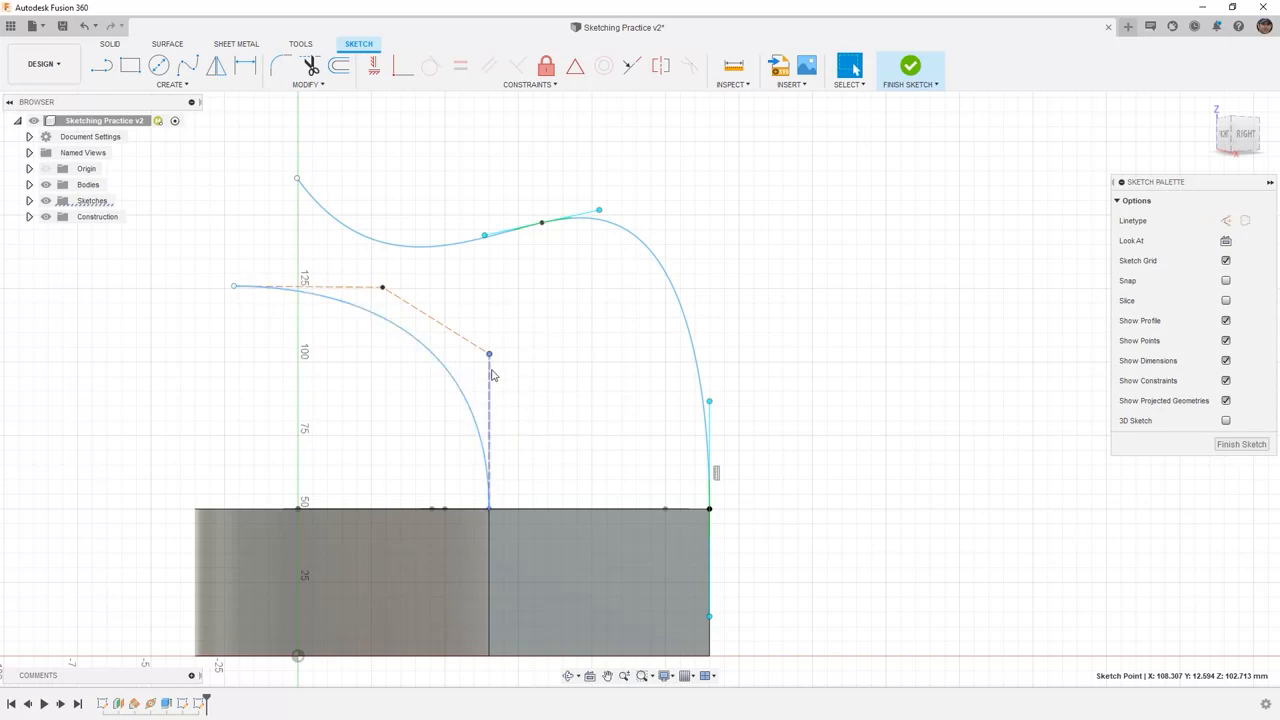
click(490, 381)
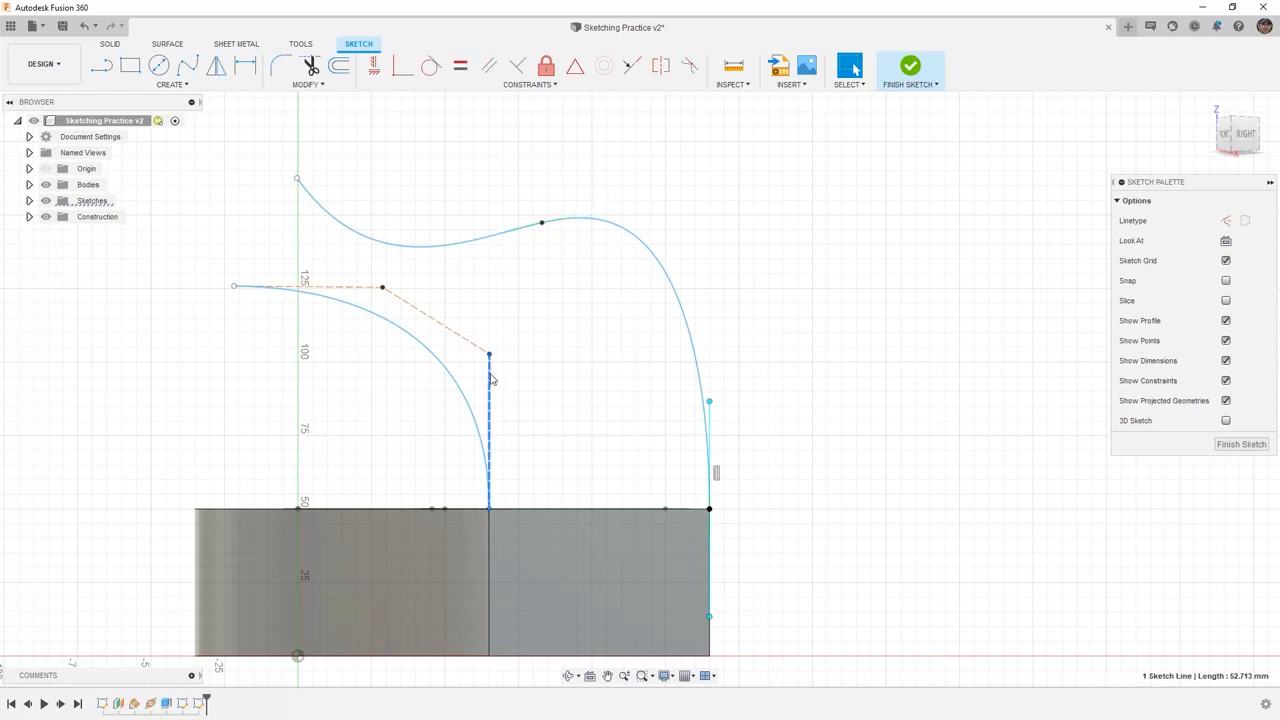
click(374, 66)
click(367, 292)
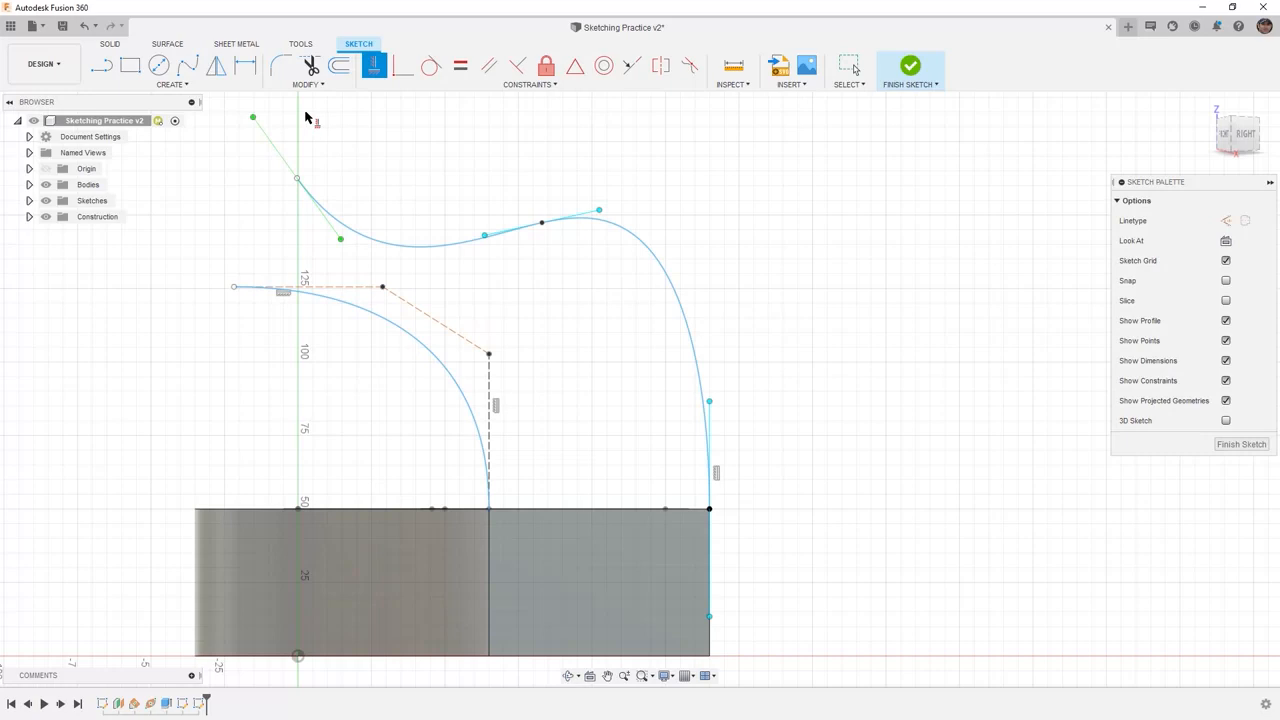
Step: Dimension the control point spline's horizontal upper control line to 50 mm
click(245, 66)
click(372, 290)
click(352, 273)
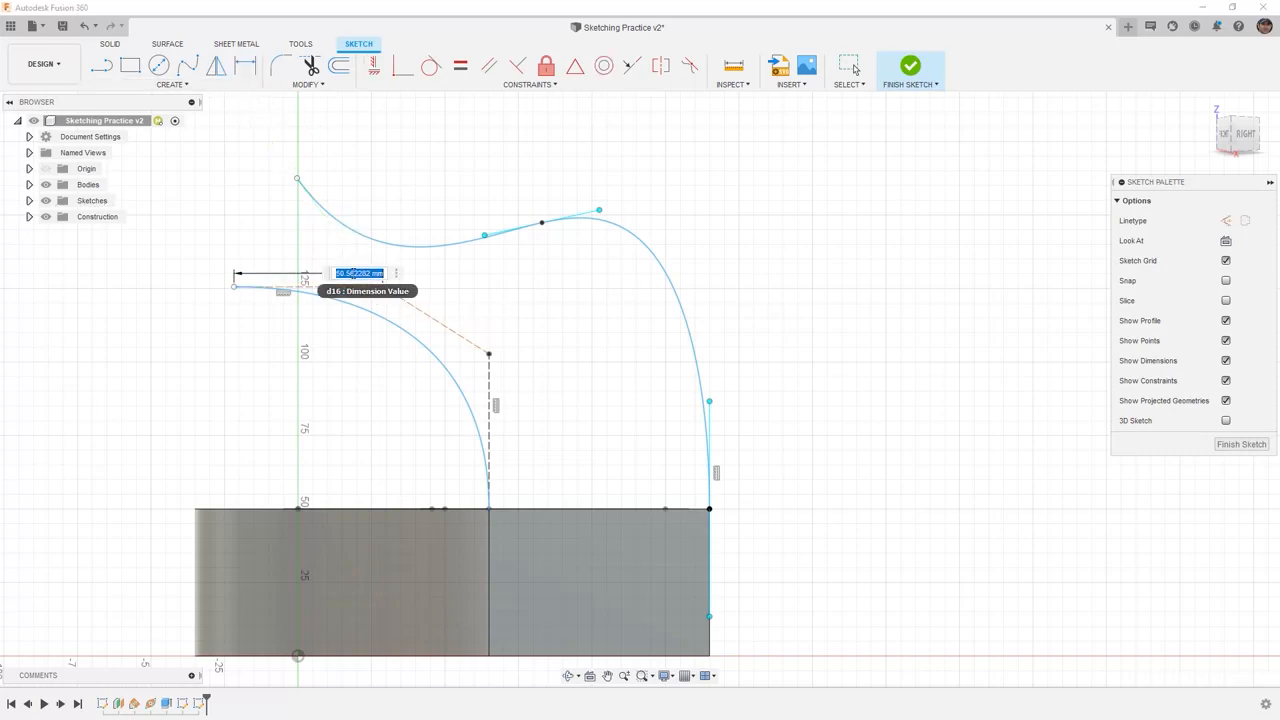
text(50)
key(Return)
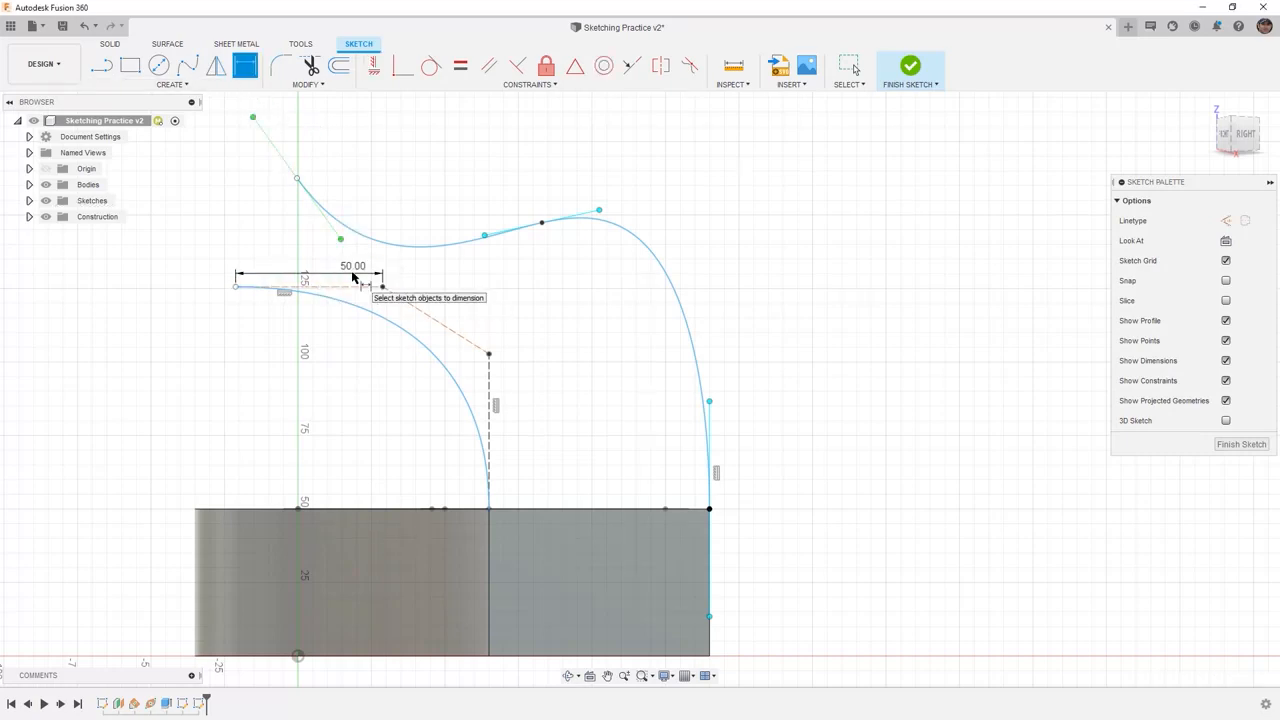
Step: Dimension the control point spline's vertical control line to 50 mm
click(492, 386)
click(531, 421)
text(50)
key(Return)
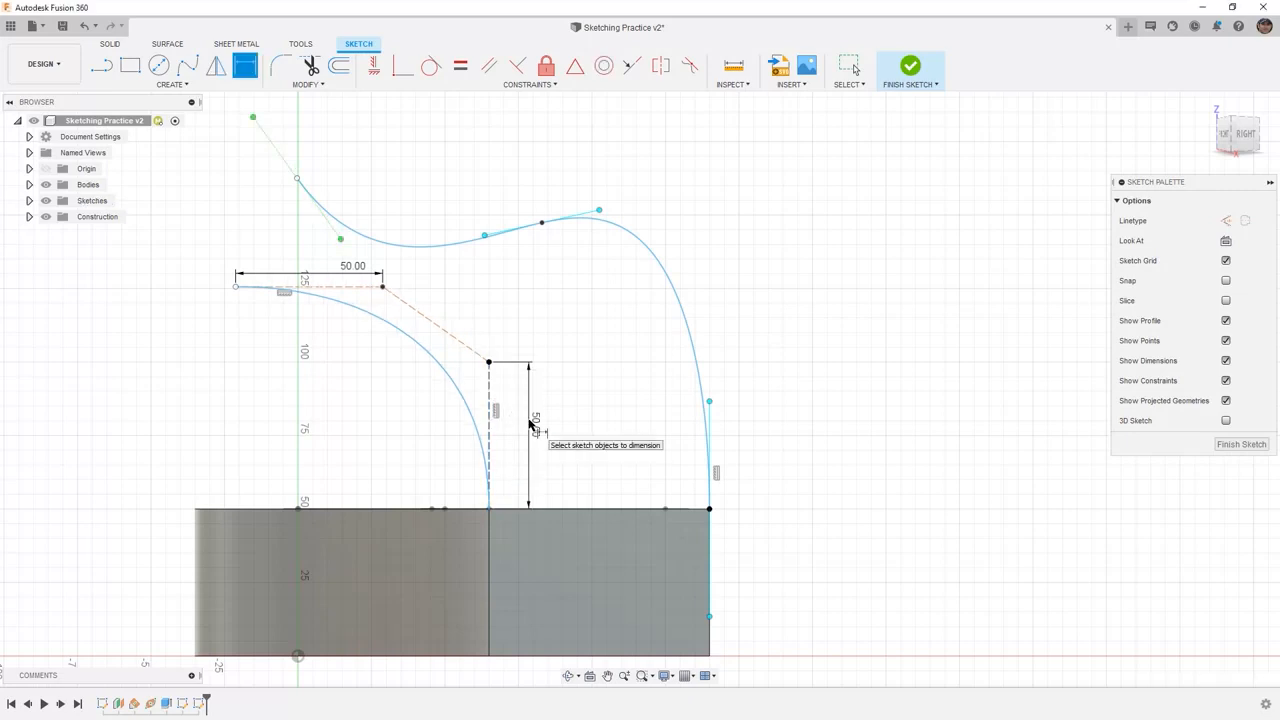
key(Escape)
Step: Reshape the control point spline by shifting its horizontal control line closer to the vertical one and slightly lower
mouse_move(363, 289)
mouse_down()
mouse_move(362, 248)
mouse_move(275, 272)
mouse_move(455, 305)
mouse_move(438, 236)
mouse_move(290, 236)
mouse_move(358, 314)
mouse_move(349, 295)
mouse_up()
click(305, 374)
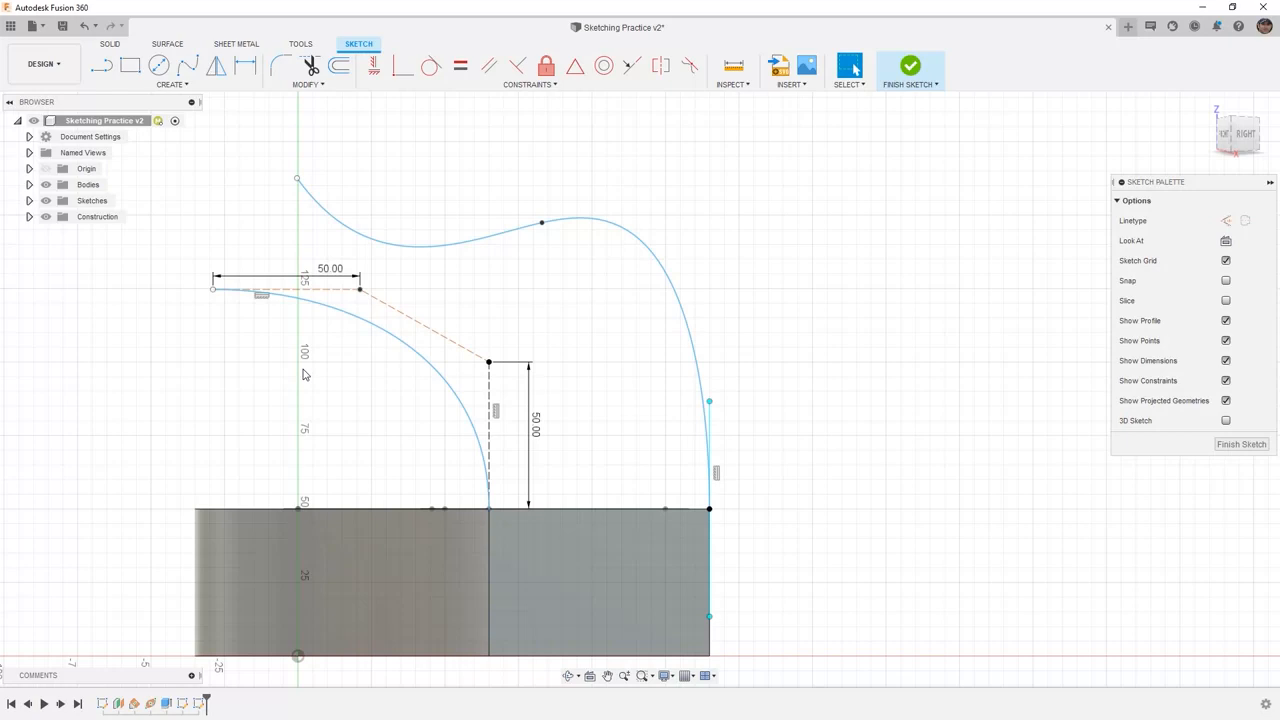
click(542, 224)
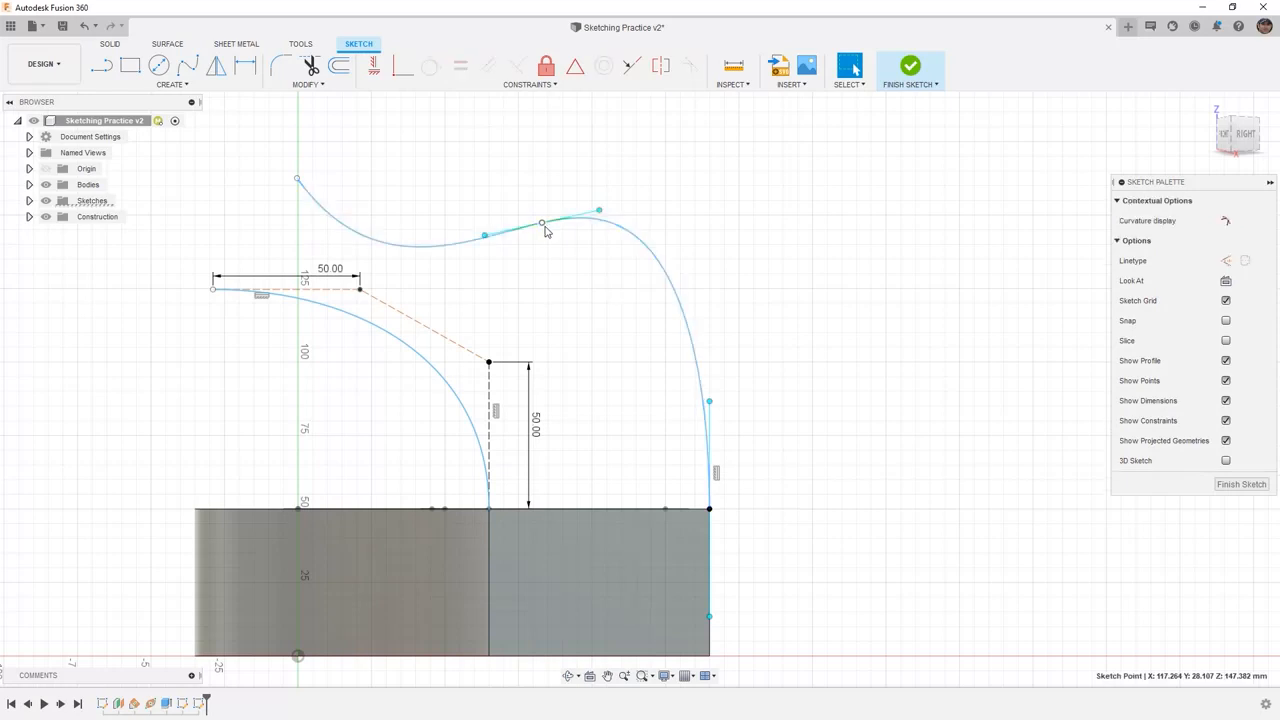
click(606, 221)
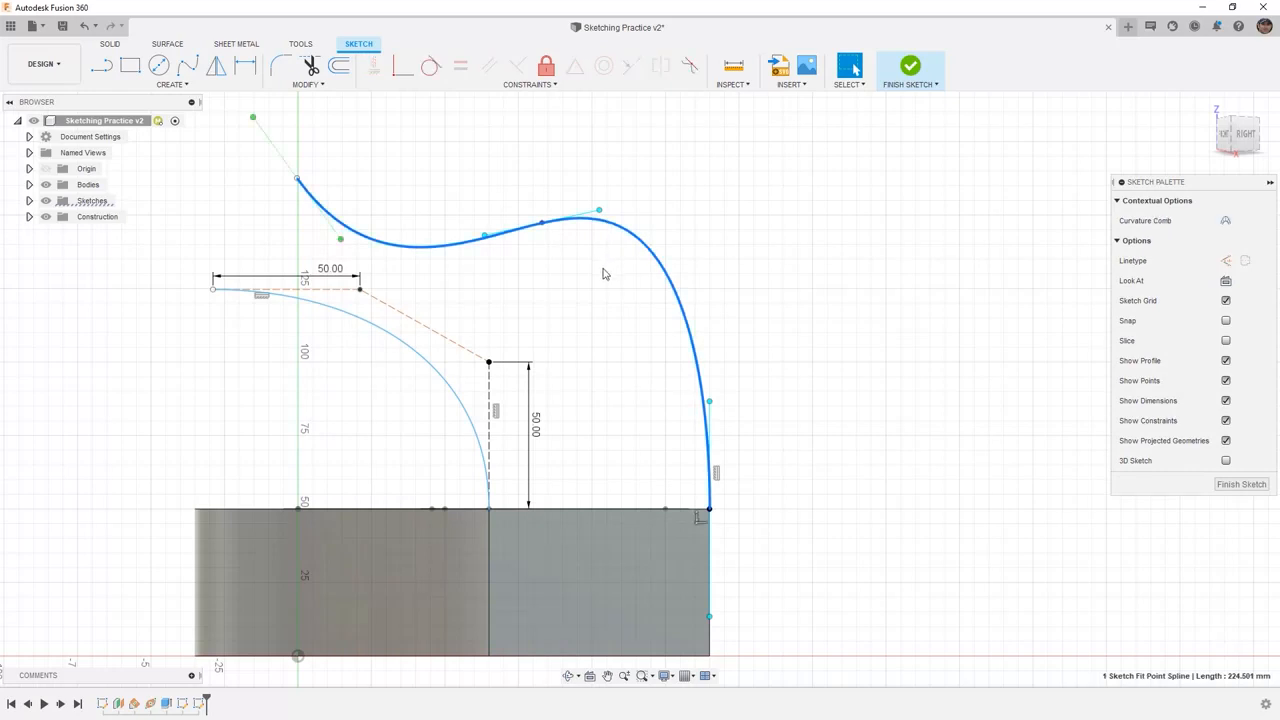
drag(360, 290, 422, 302)
Step: Display a curvature comb on the control point spline with the default density and scale
click(414, 333)
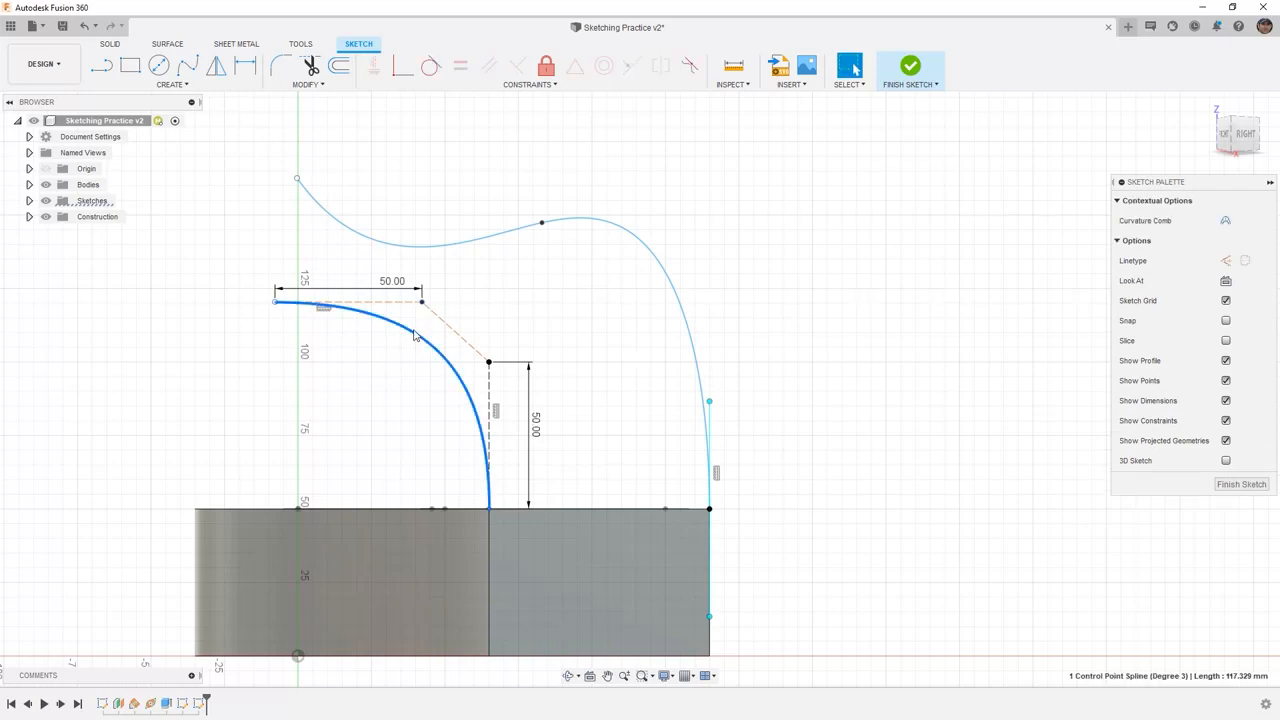
click(387, 303)
click(392, 318)
click(1226, 221)
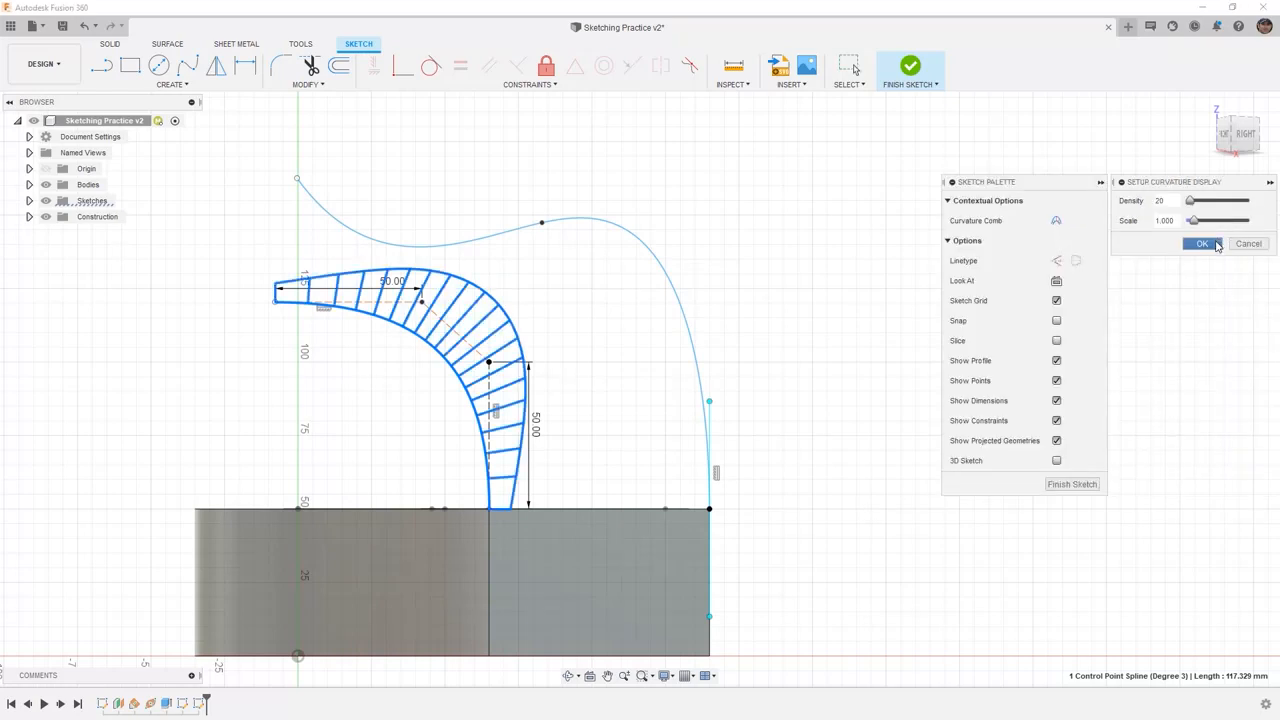
click(1212, 244)
Step: Display a curvature comb on the fit point spline with a density of 113
click(633, 241)
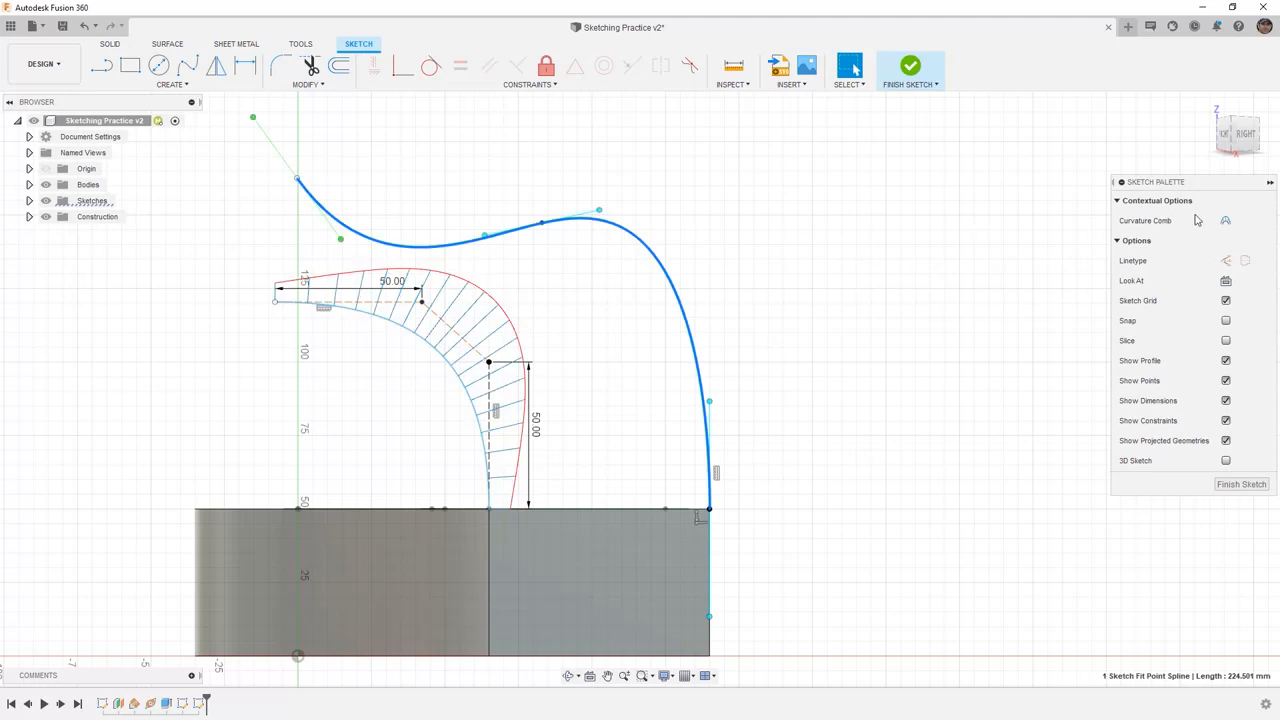
click(1226, 221)
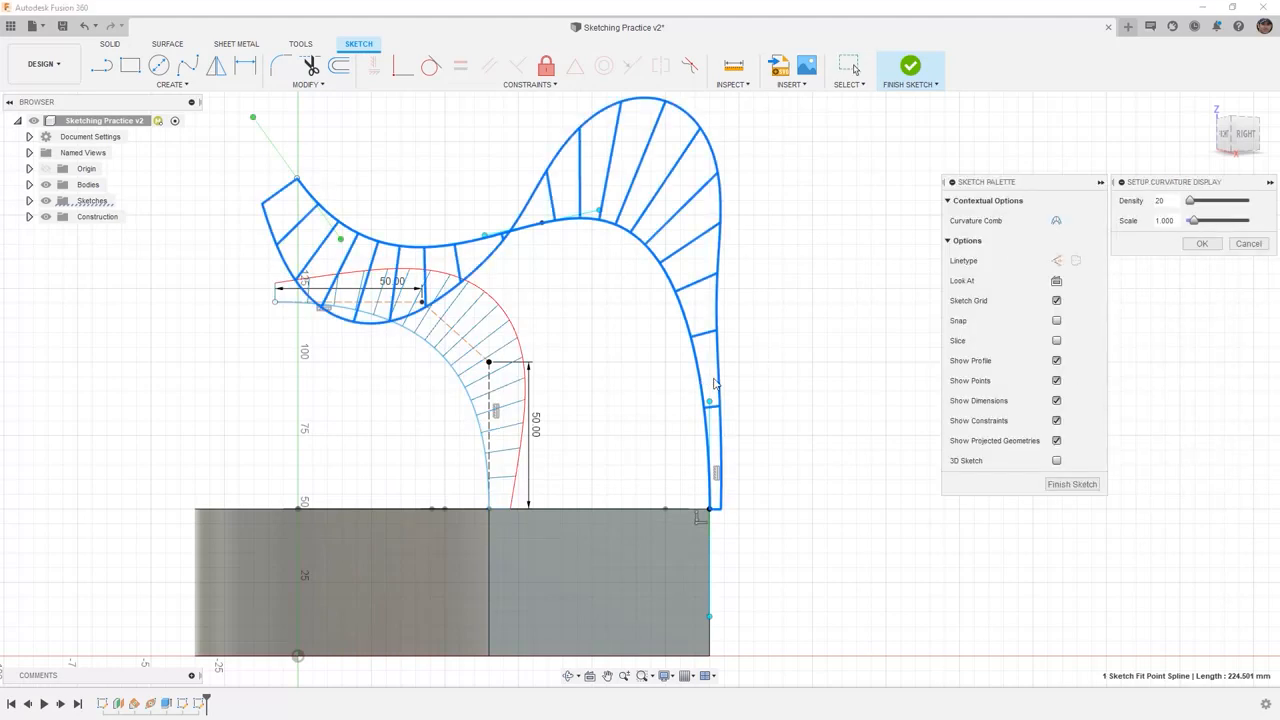
drag(1190, 201, 1215, 207)
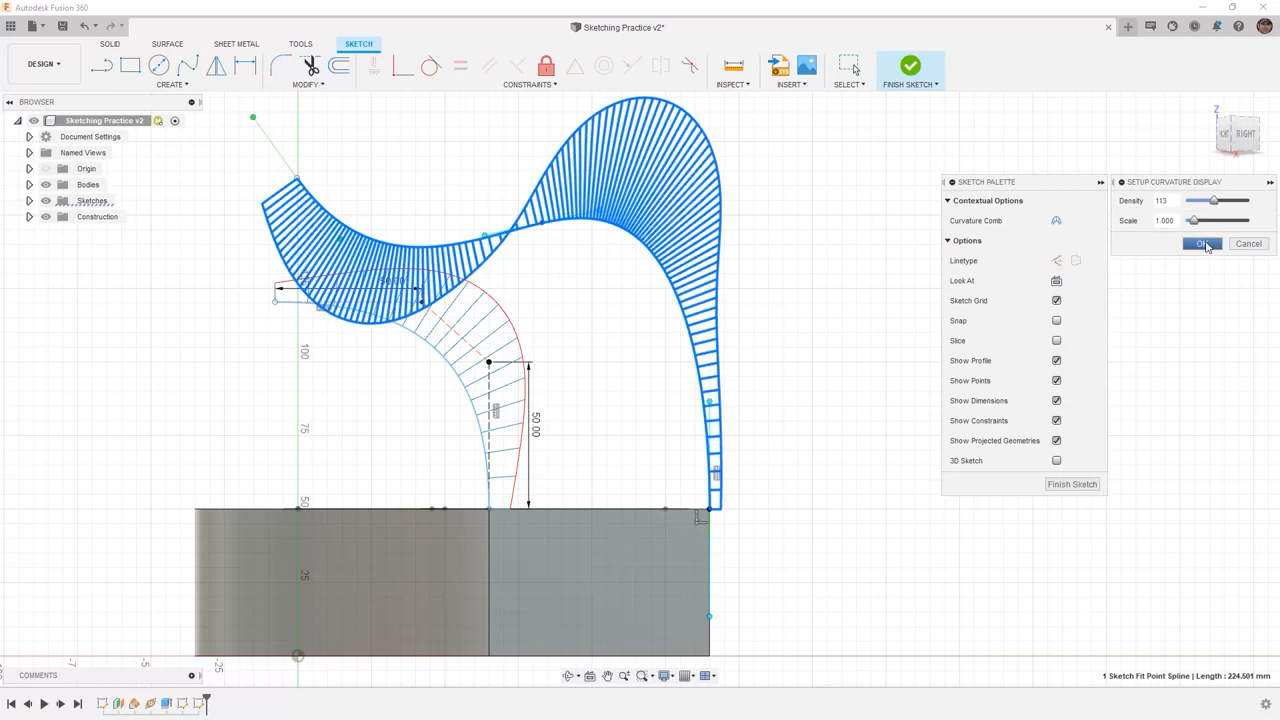
click(1203, 244)
Step: Reshape the fit point spline by moving its free end point upward and outward, away from the body's corner
scroll(828, 280, down, 2)
drag(616, 234, 621, 187)
drag(431, 203, 352, 123)
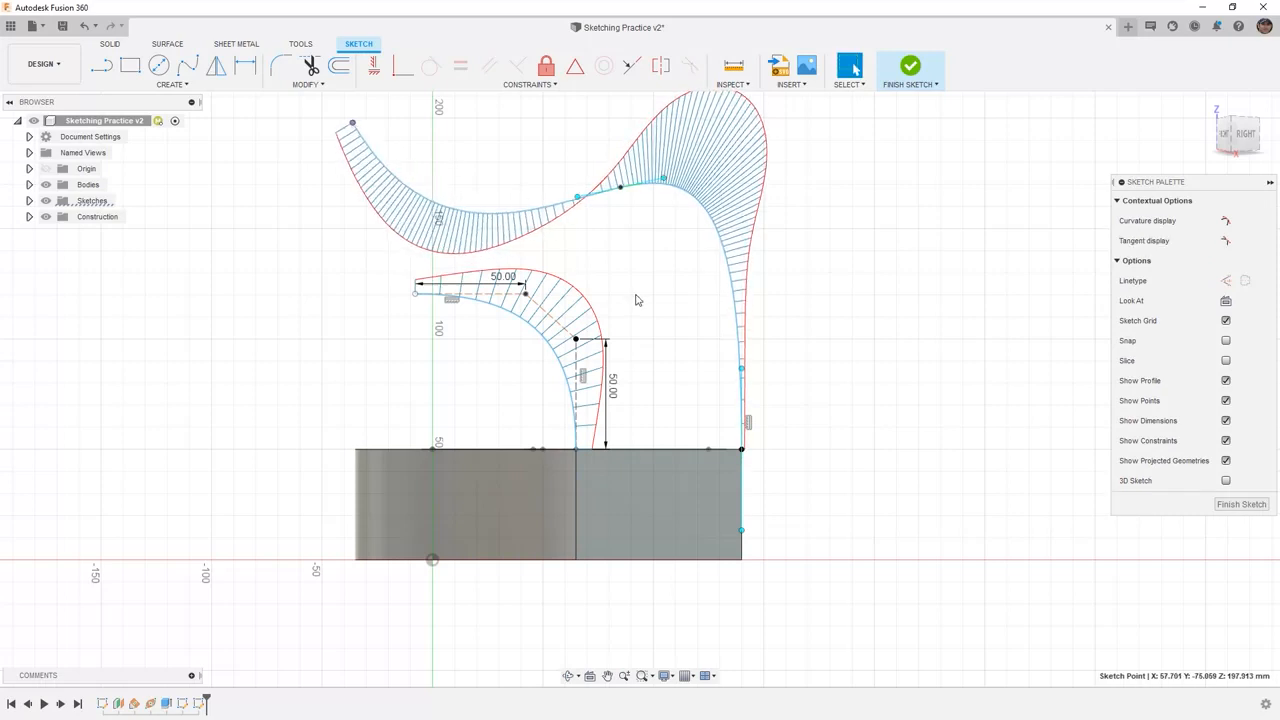
scroll(634, 298, down, 2)
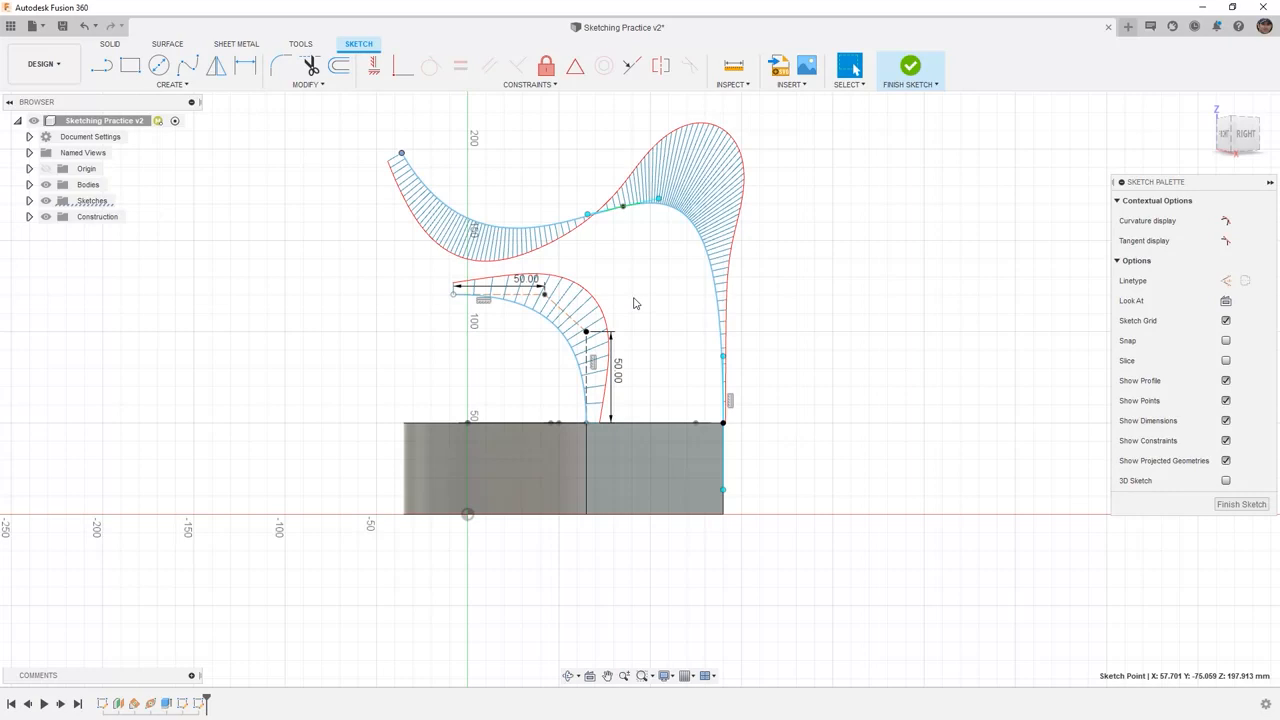
Step: Turn off the curvature combs on both the fit point spline and the control point spline
click(687, 226)
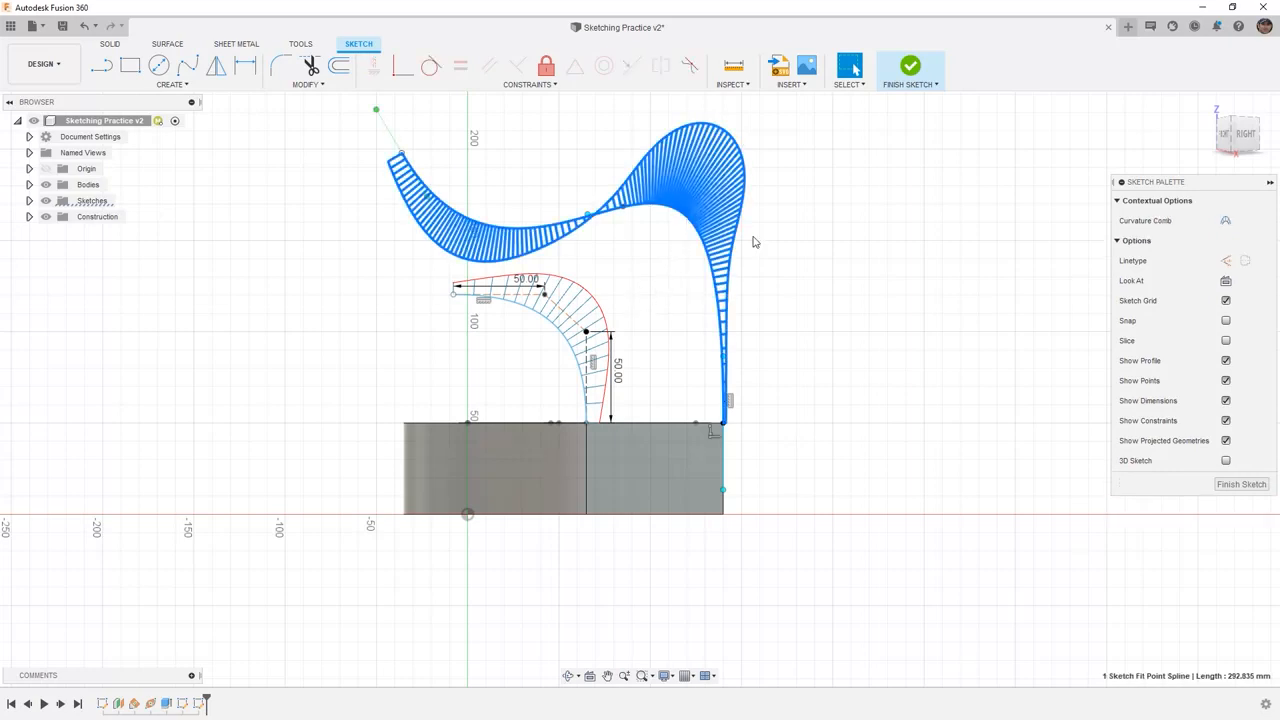
click(1225, 220)
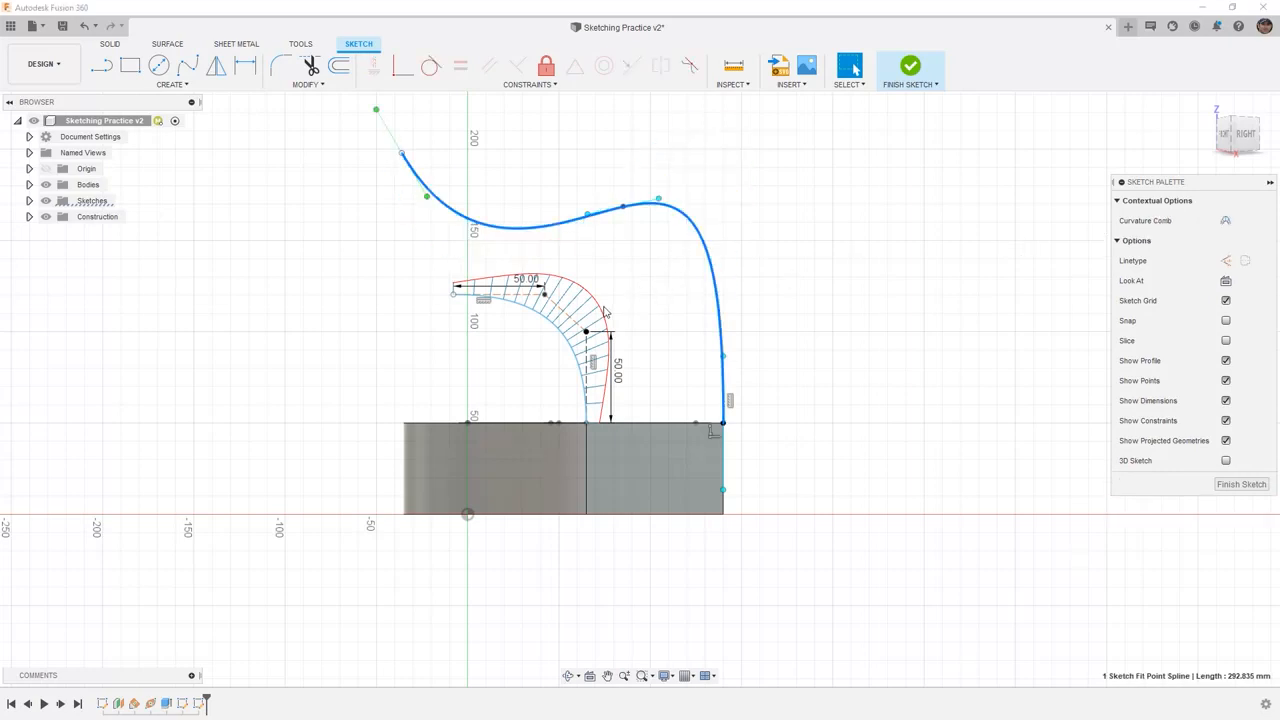
click(565, 333)
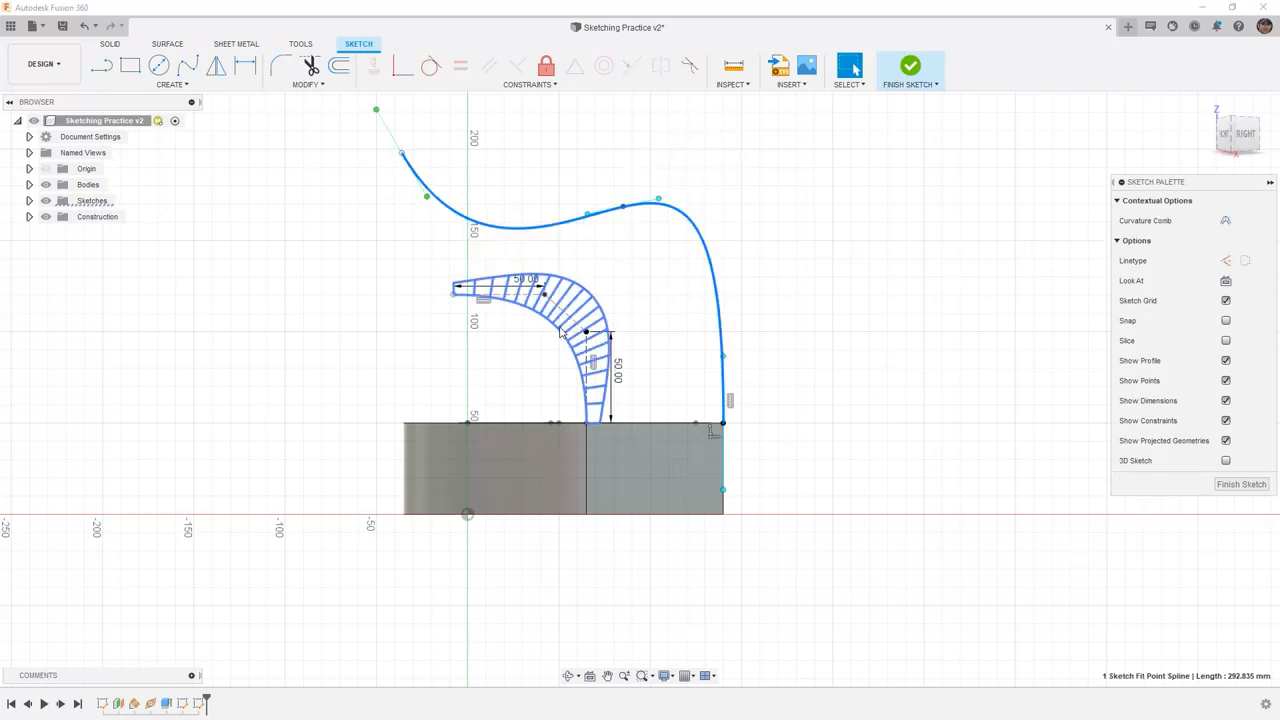
click(1225, 220)
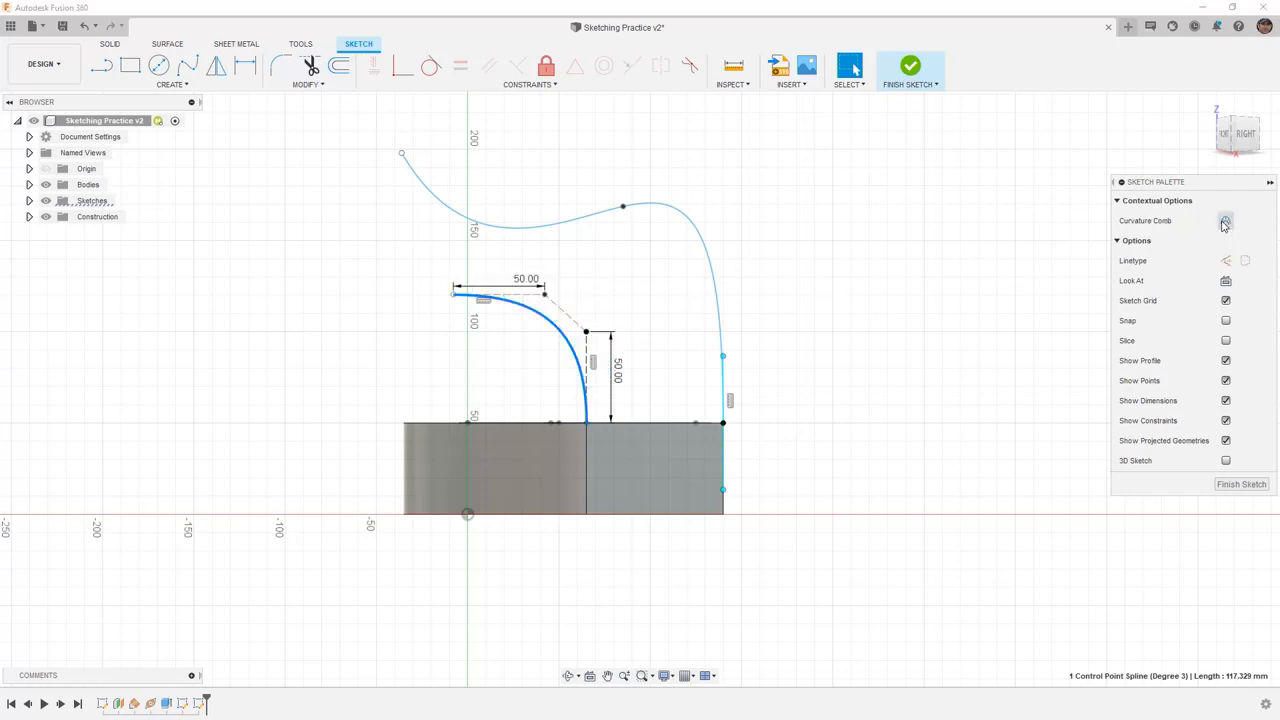
Step: Finish the sketch, clear the selection and save the design
click(1241, 484)
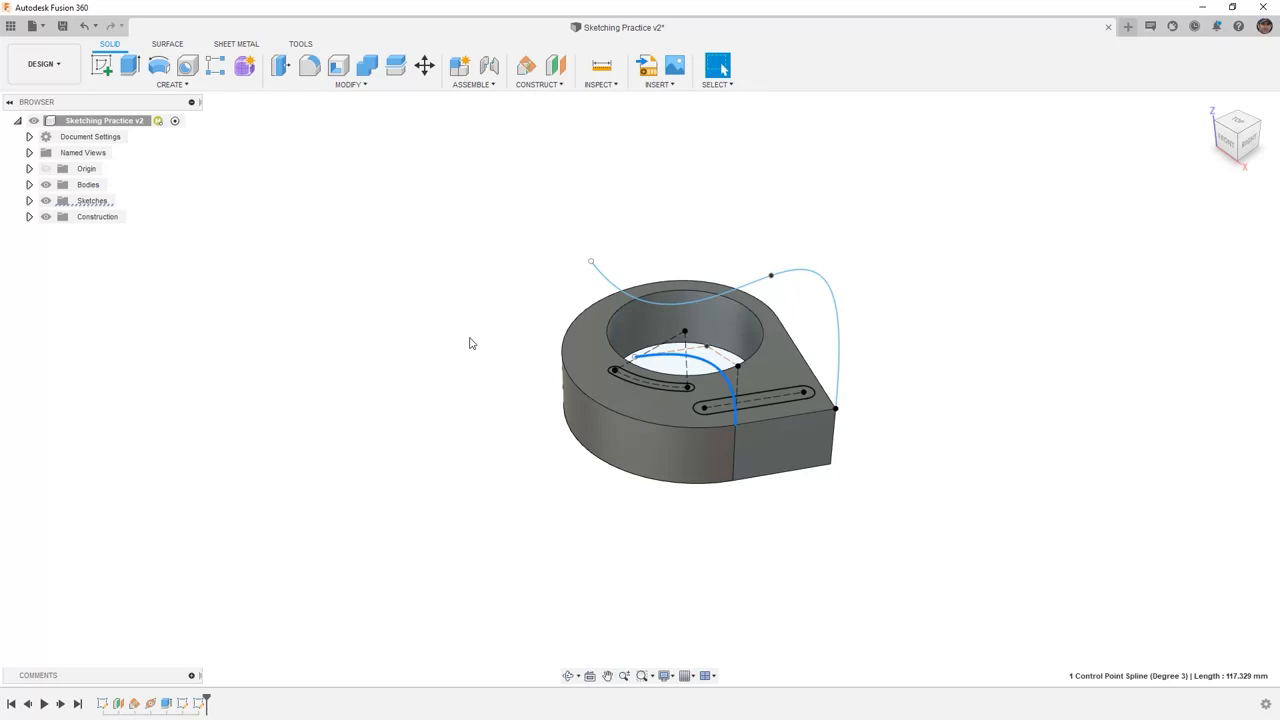
click(384, 323)
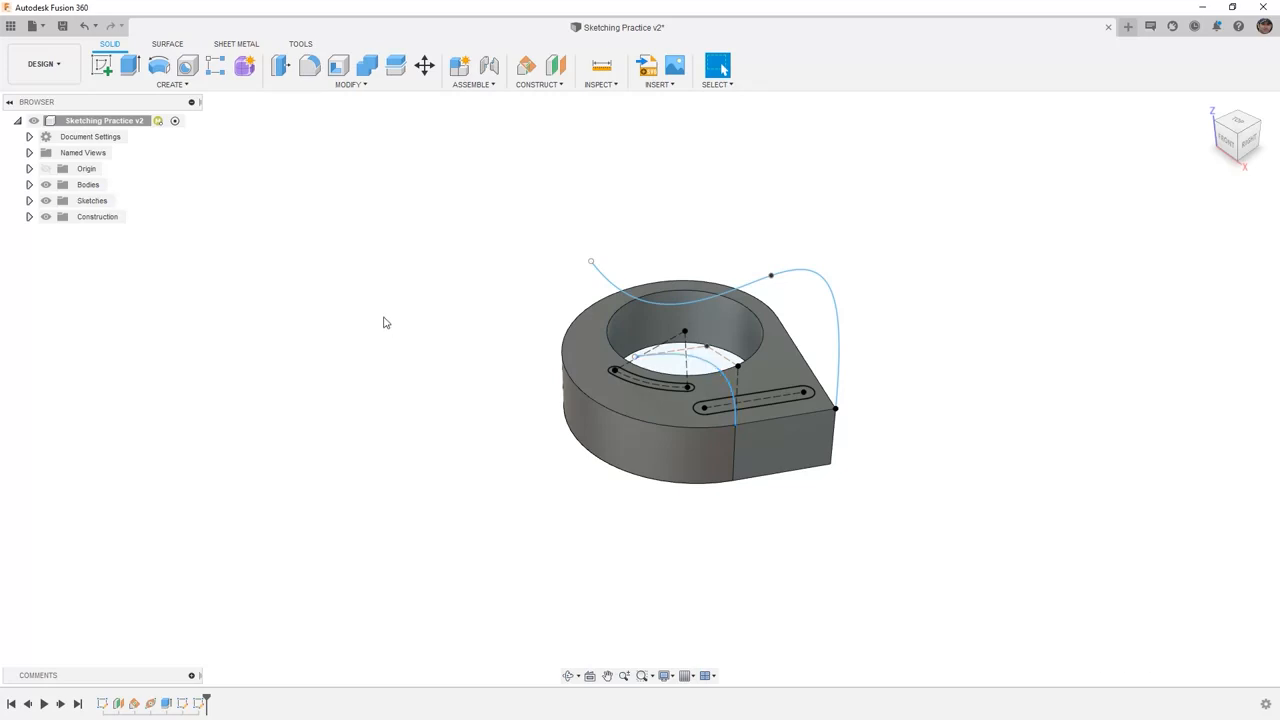
click(62, 25)
click(630, 397)
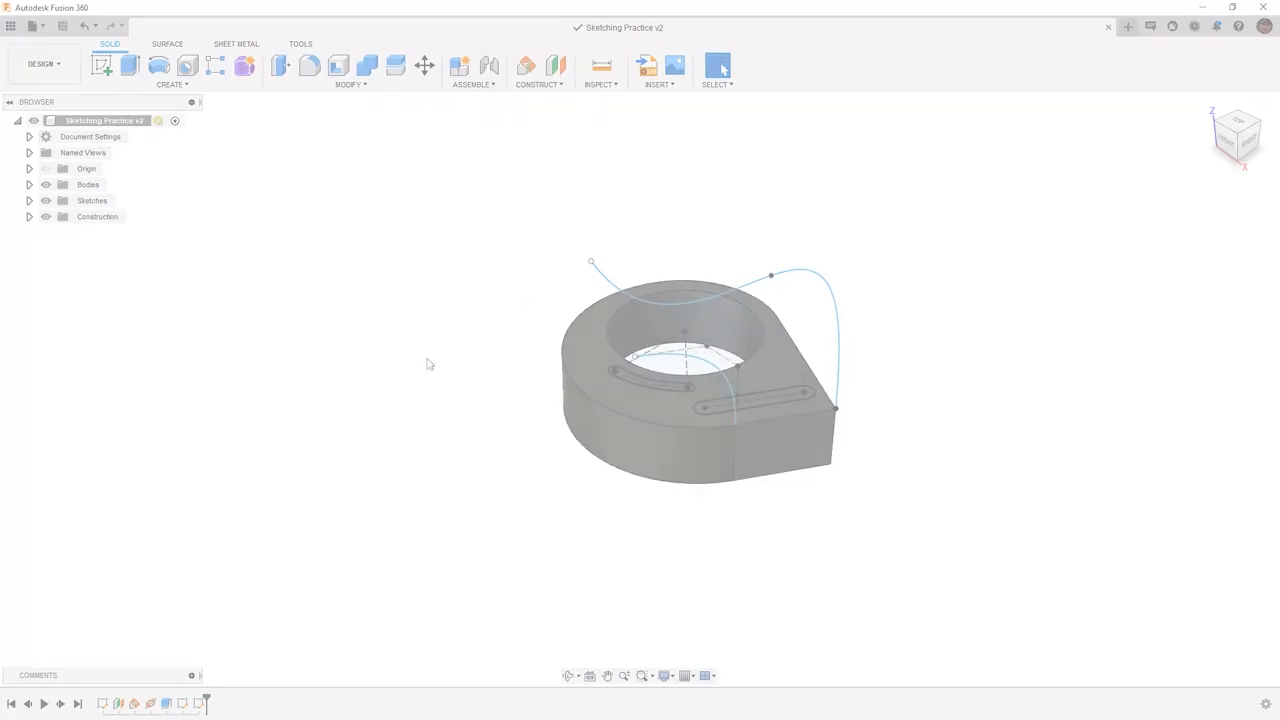